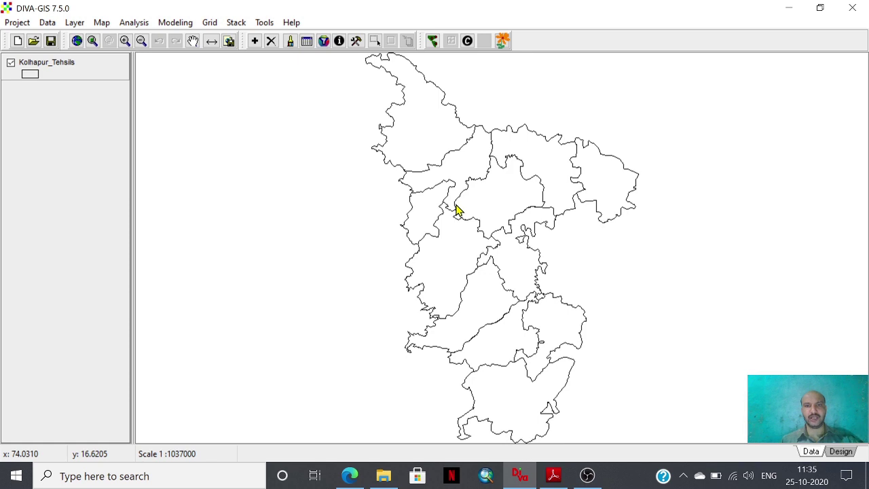
- Switch to the browser and examine the global climate data section of the DIVA-GIS Free Spatial Data page
click(18, 22)
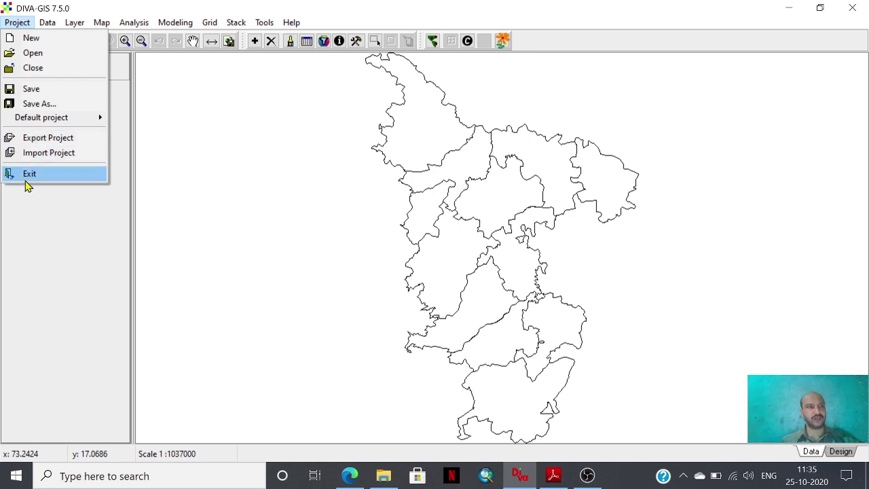
mouse_move(46, 23)
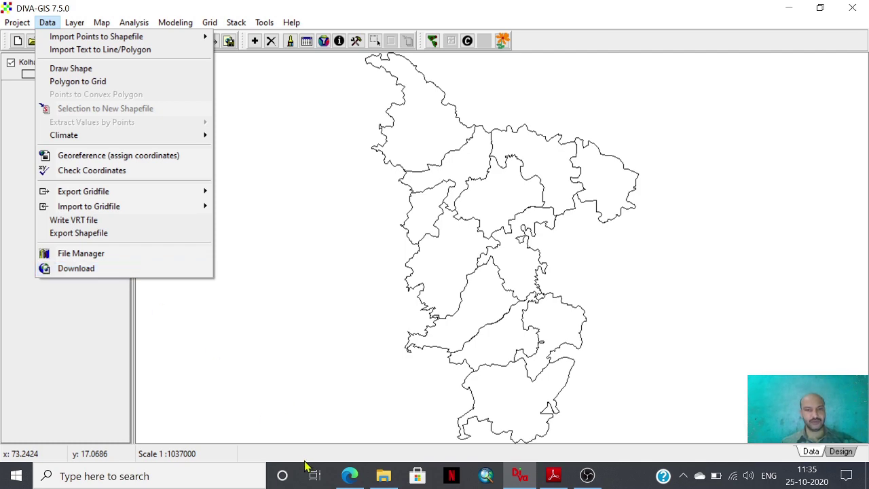
click(346, 479)
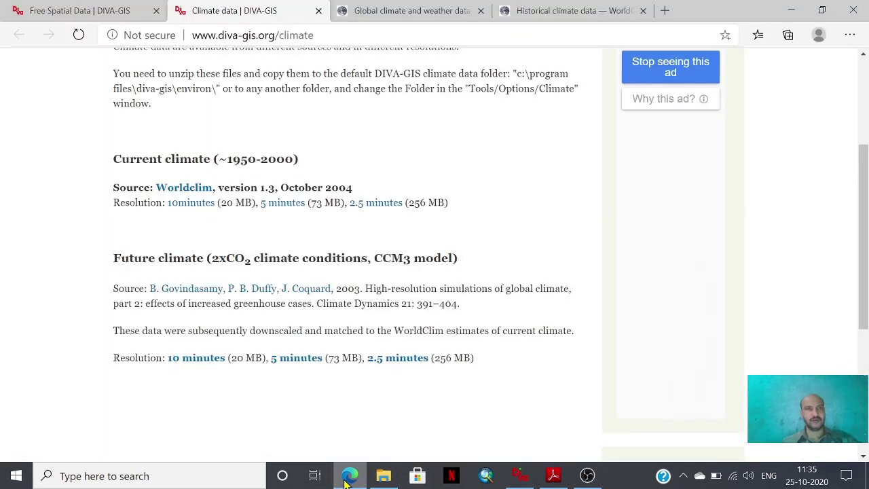
click(61, 10)
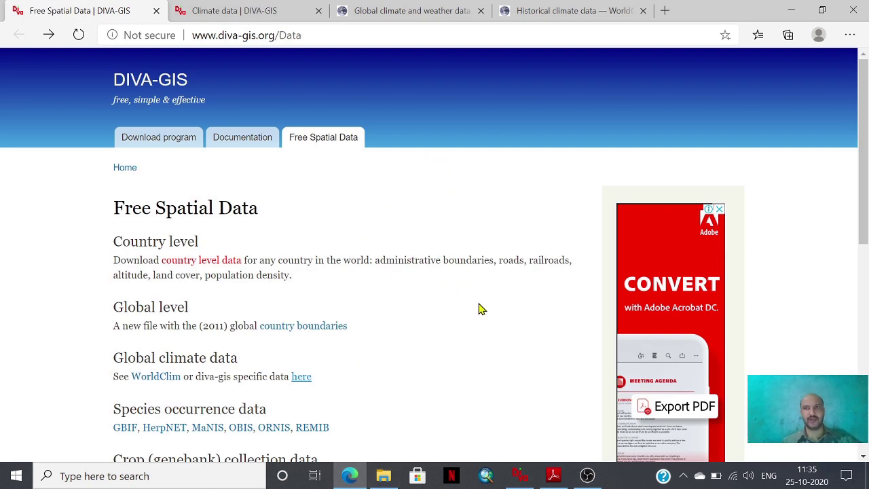
scroll(867, 227, down, 1)
scroll(866, 227, down, 2)
scroll(864, 238, up, 1)
scroll(862, 241, down, 1)
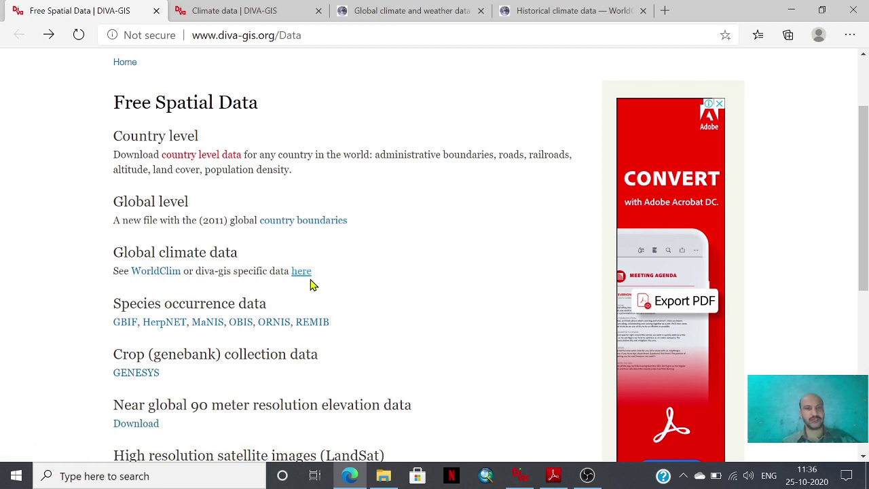
- Examine the current and future climate downloads and their resolutions on the DIVA-GIS Climate data page
click(255, 8)
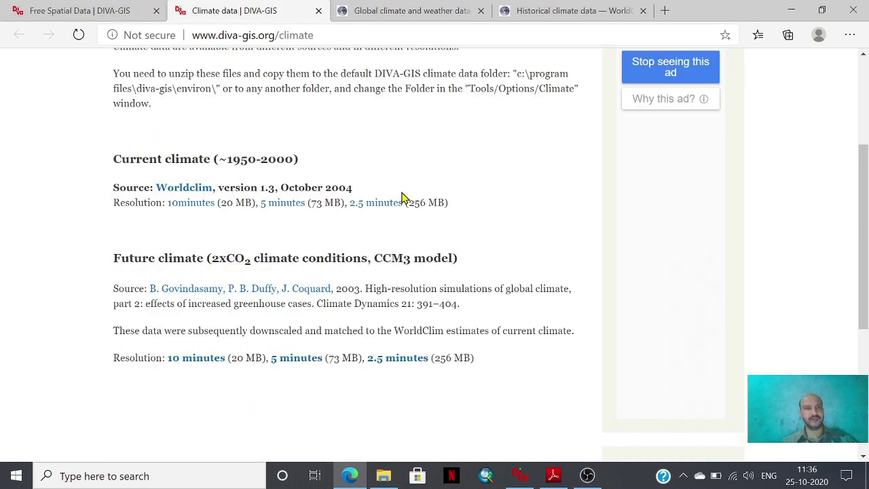
drag(859, 248, 865, 230)
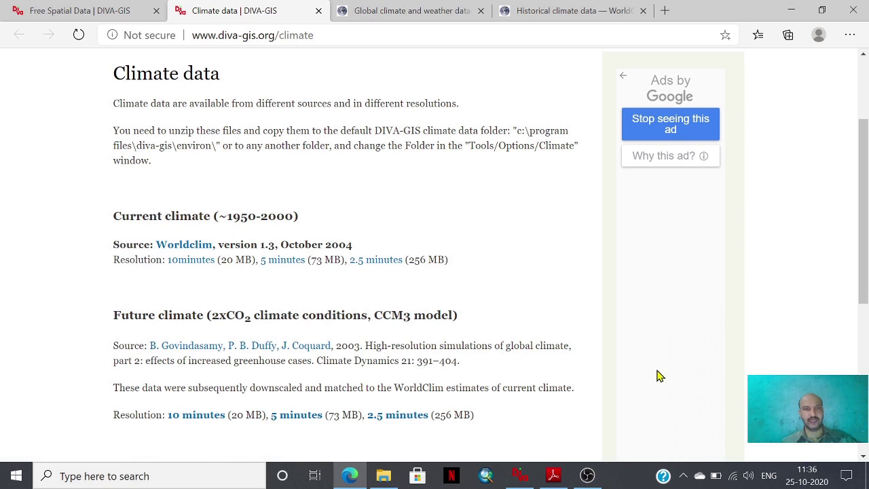
scroll(864, 203, down, 1)
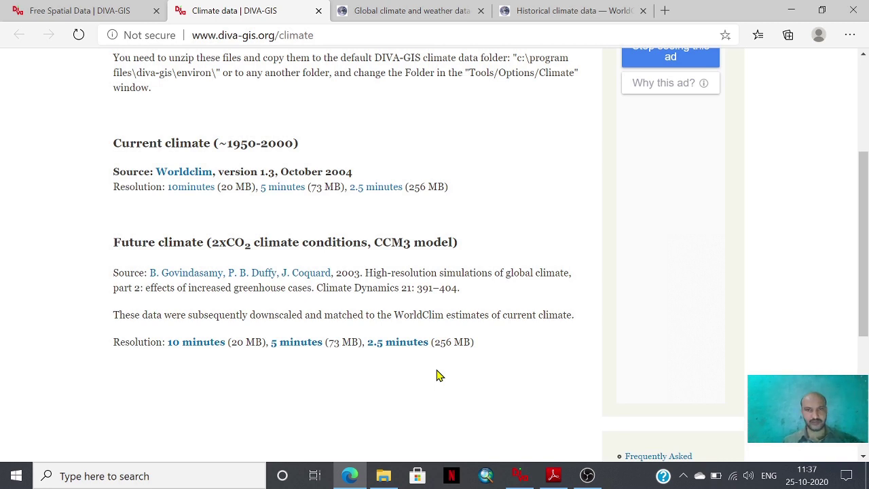
- Examine WorldClim's historical climate, bioclimatic and elevation download tables, and return to DIVA-GIS
click(403, 12)
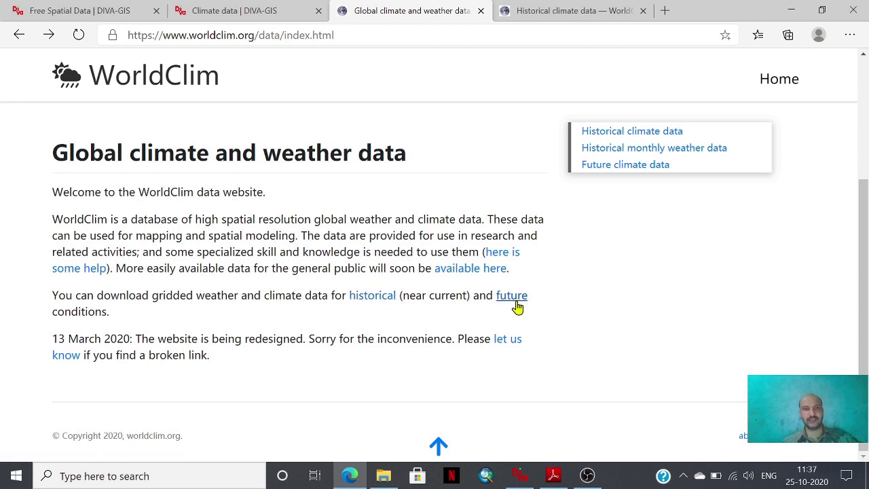
click(602, 11)
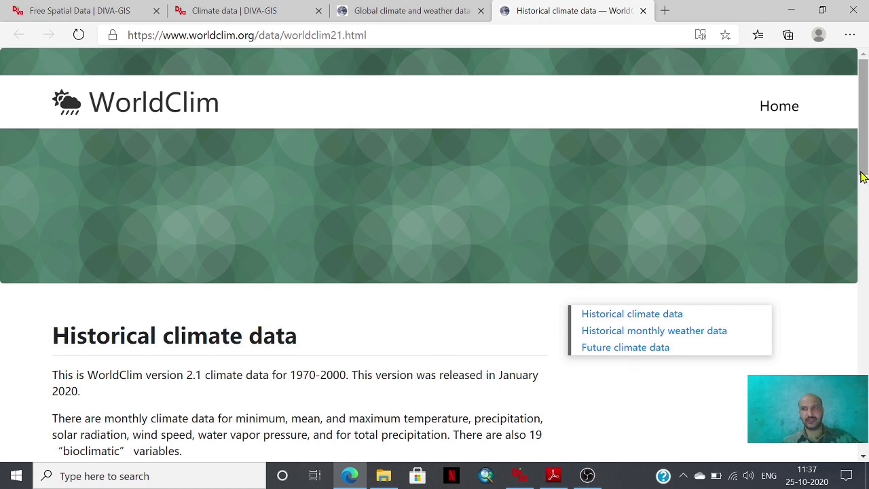
drag(861, 174, 856, 224)
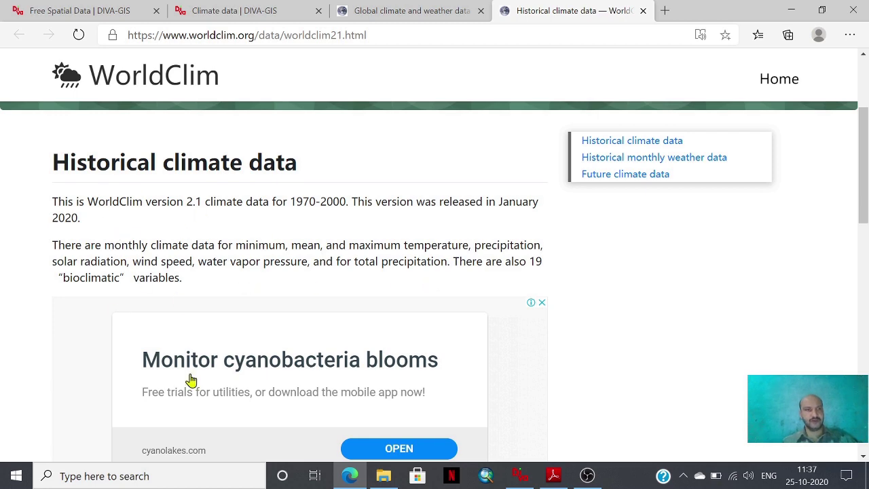
drag(863, 203, 857, 292)
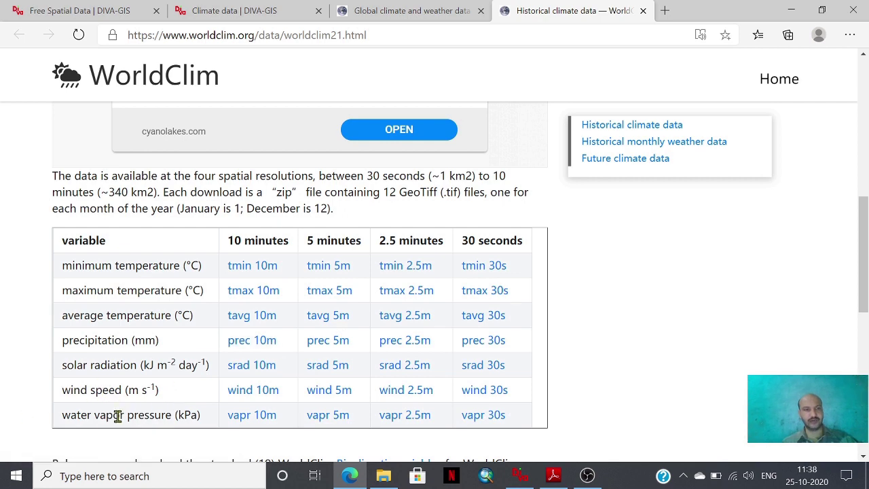
scroll(864, 261, down, 1)
scroll(864, 257, down, 2)
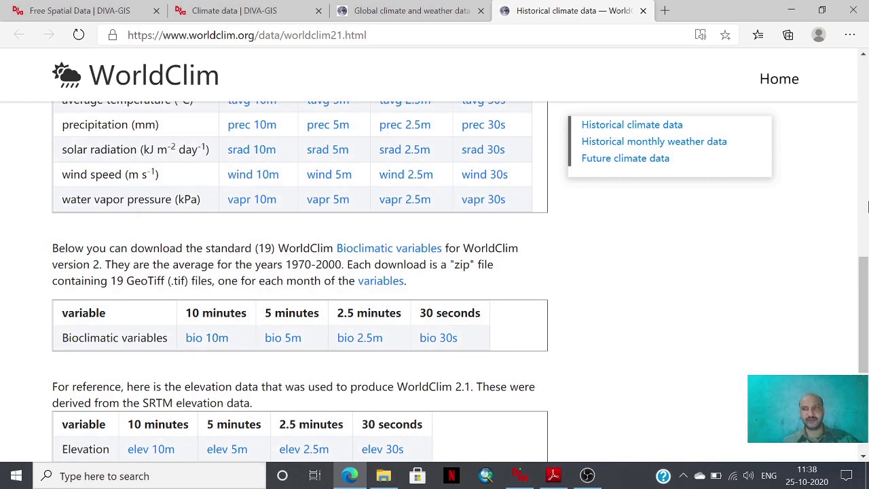
scroll(864, 275, down, 1)
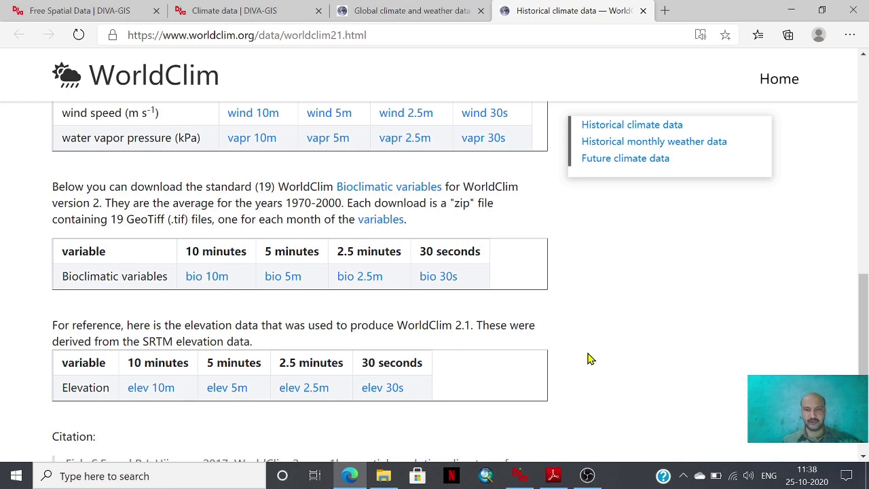
click(233, 9)
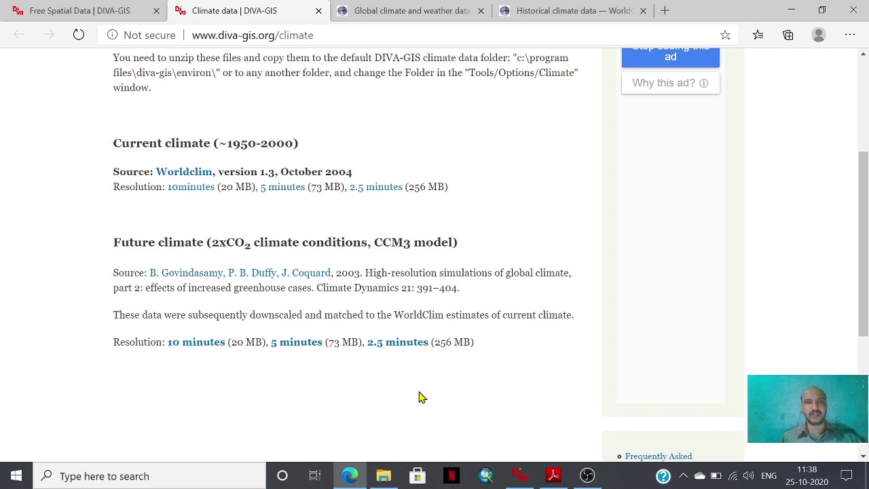
click(520, 475)
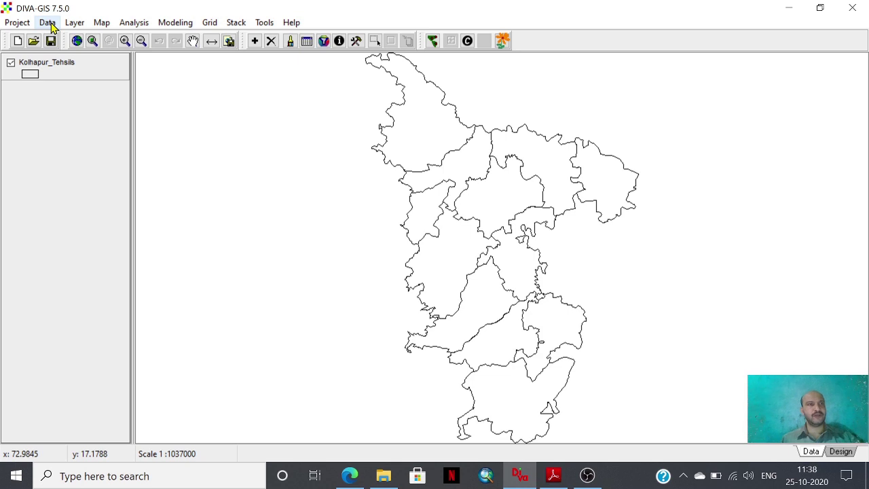
click(49, 23)
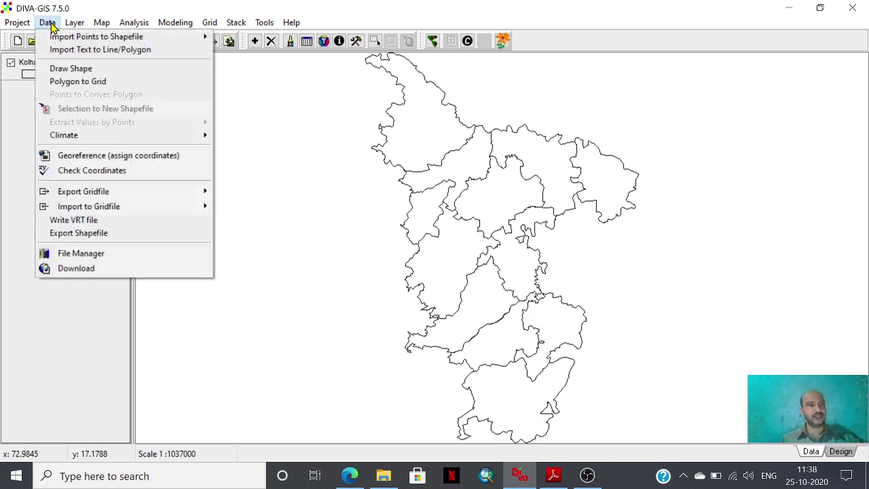
mouse_move(116, 141)
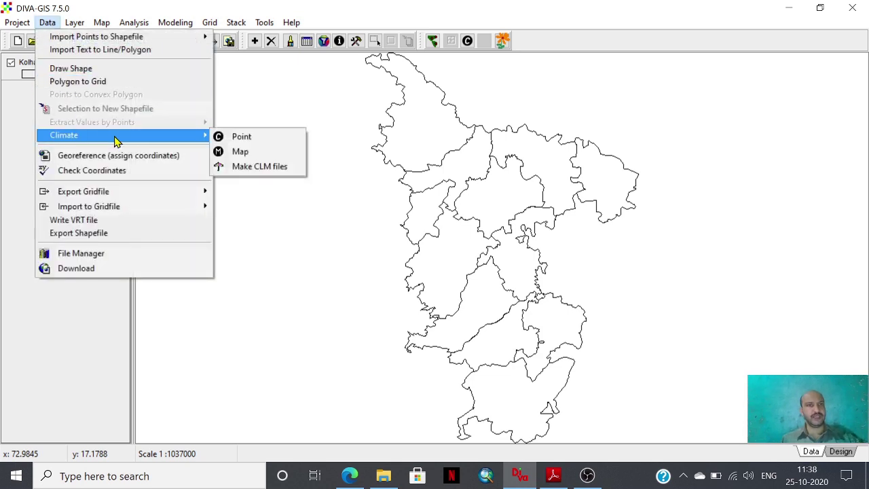
click(252, 155)
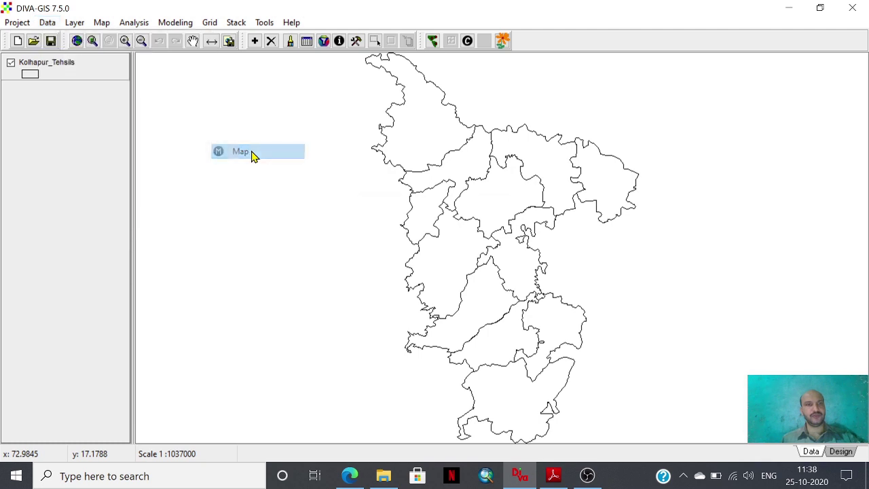
click(481, 284)
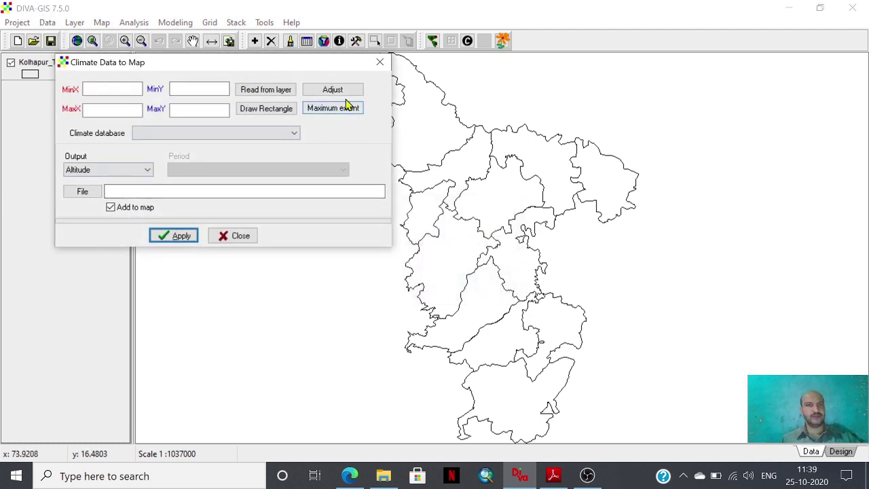
click(280, 92)
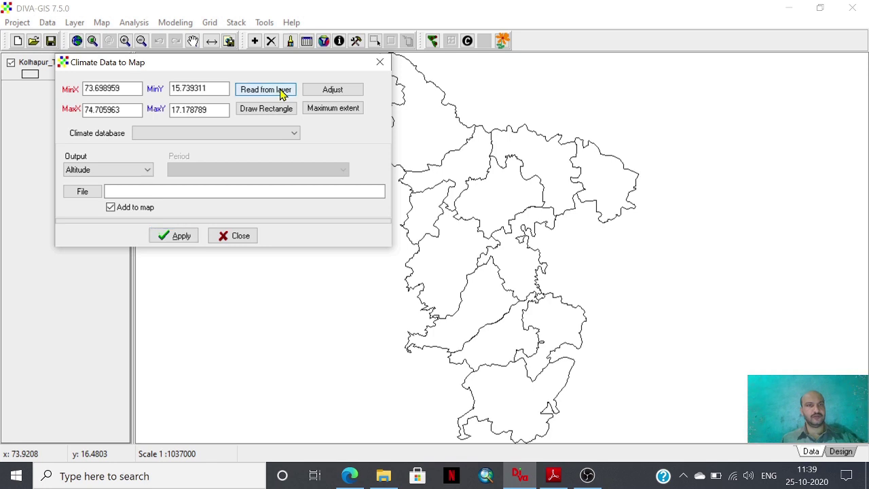
click(294, 137)
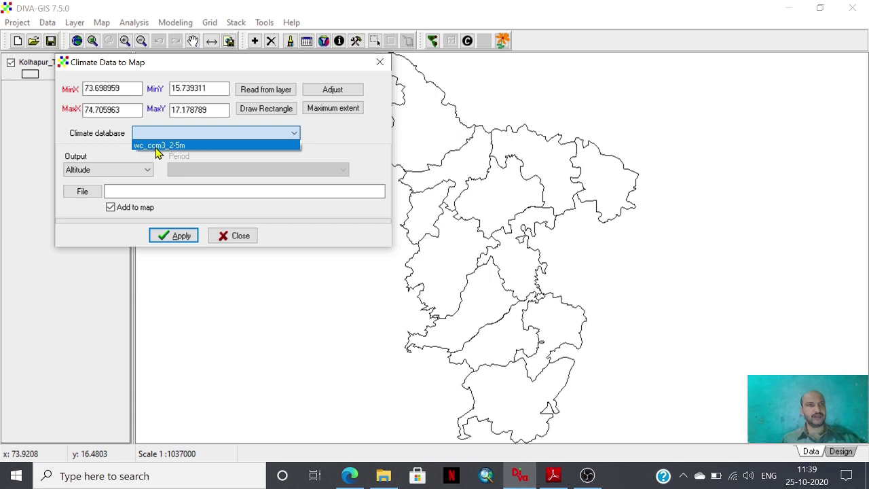
click(360, 138)
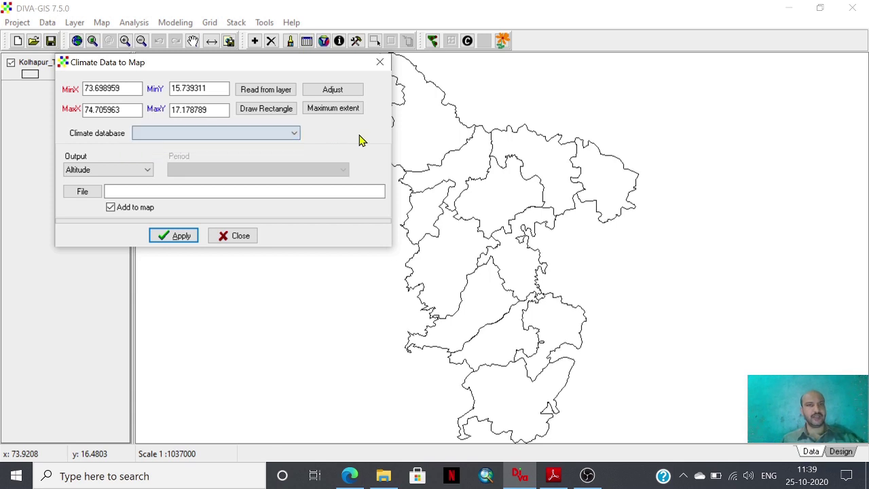
click(380, 64)
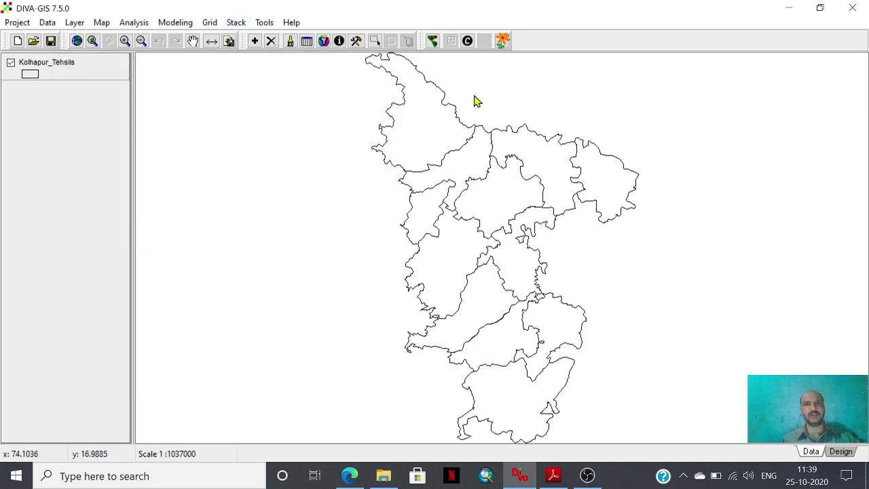
click(265, 22)
click(292, 131)
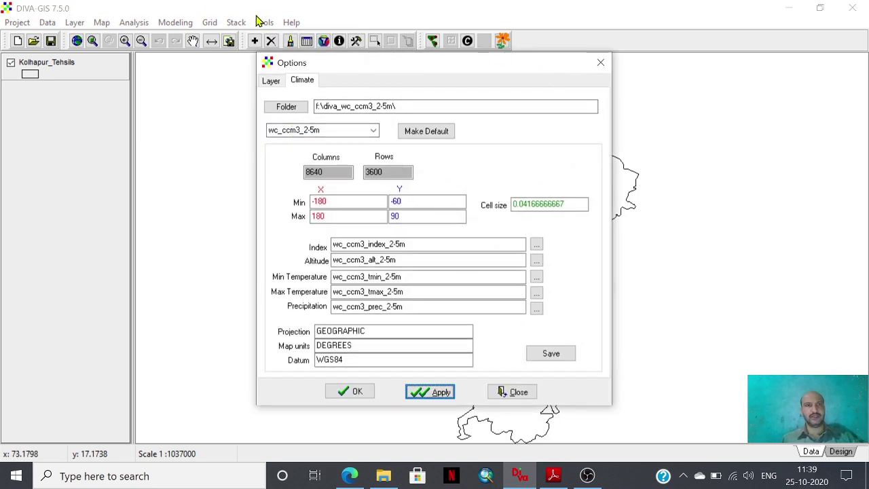
click(601, 64)
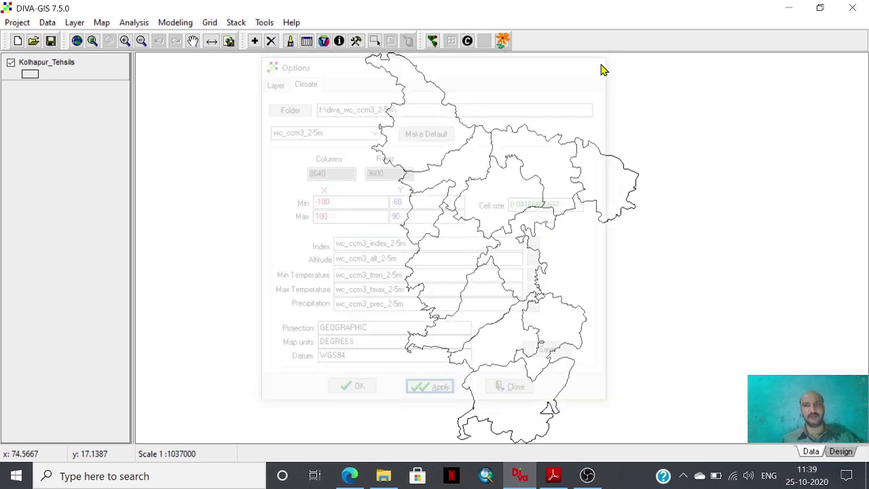
- Open the climate options, start choosing the climate data folder and expand New Volume (D:) in the directory tree
click(264, 23)
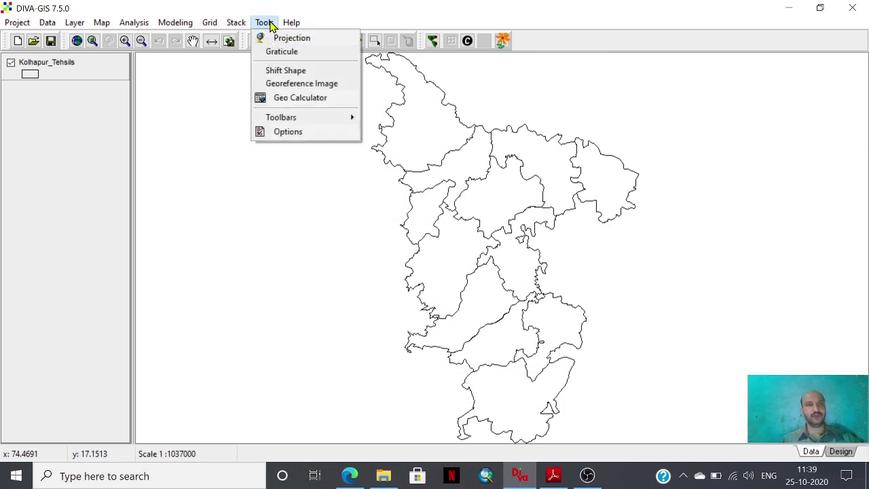
click(289, 132)
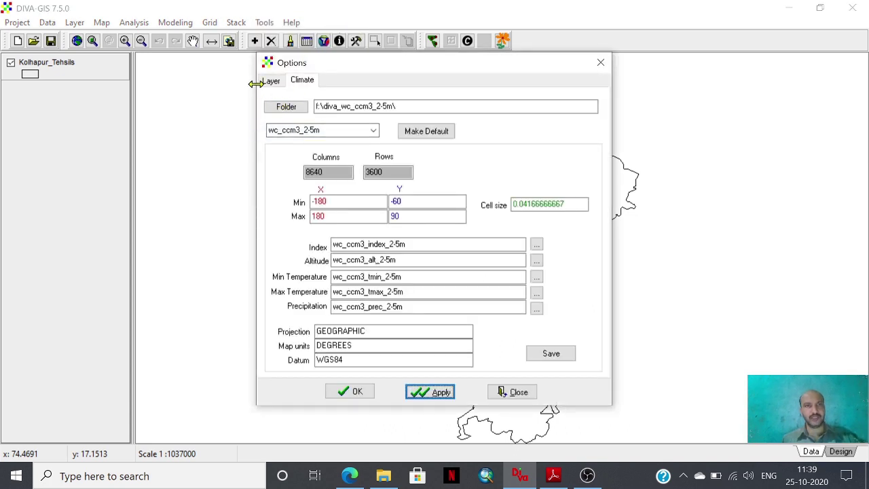
click(292, 107)
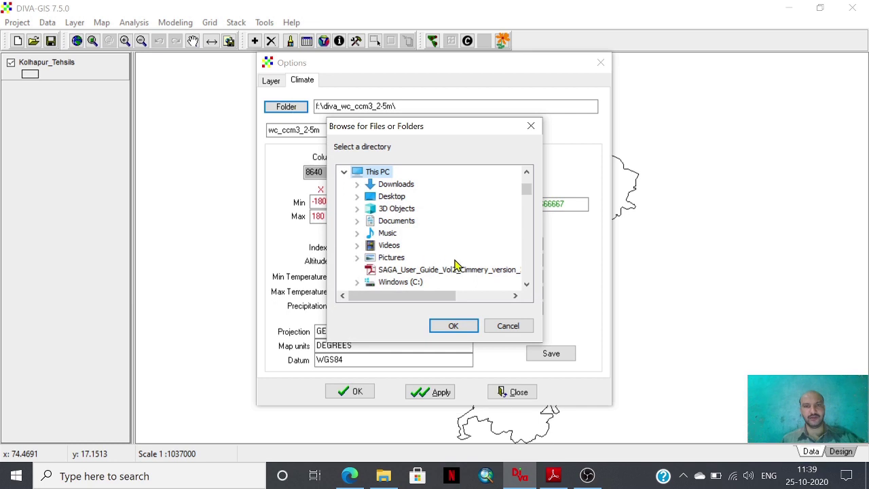
scroll(529, 194, up, 1)
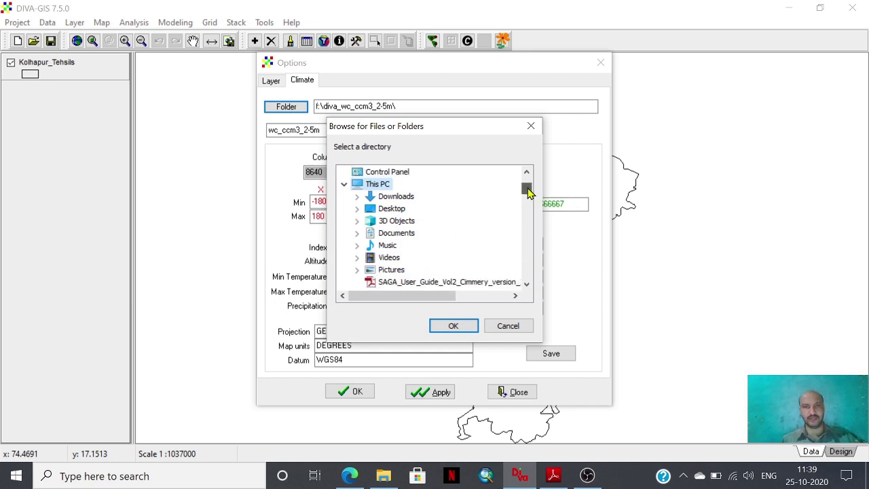
scroll(529, 197, down, 3)
scroll(532, 197, up, 1)
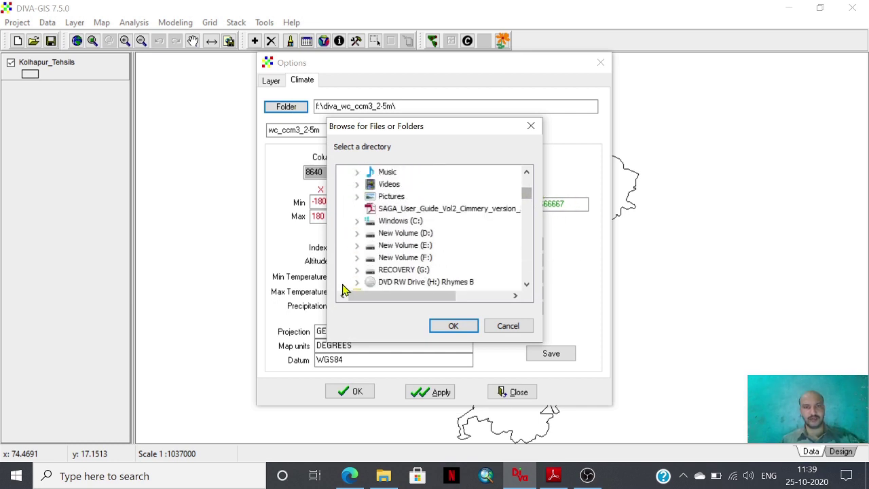
click(408, 235)
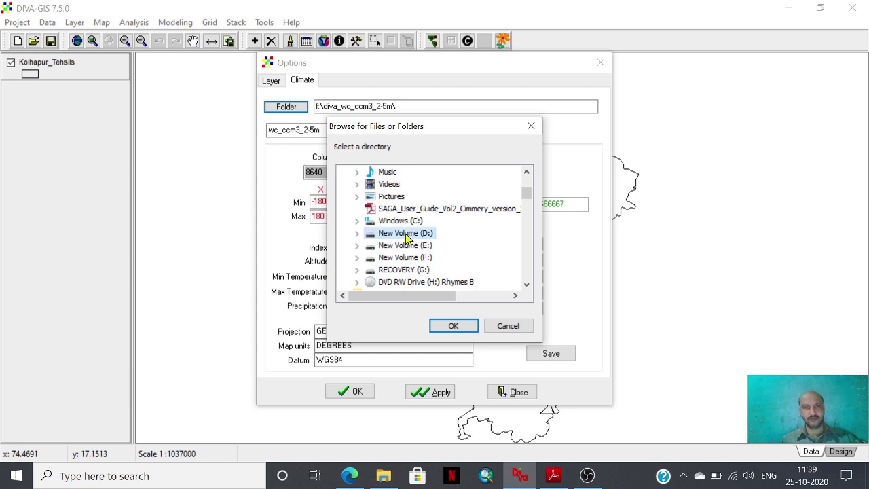
double_click(407, 238)
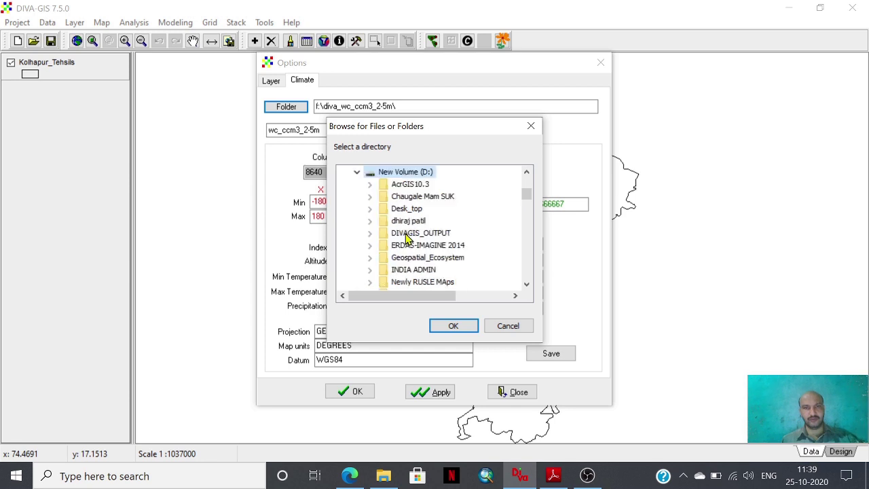
- Look through the folders on New Volume (D:) for the climate data, and collapse the drive again
click(527, 285)
click(527, 285)
click(527, 286)
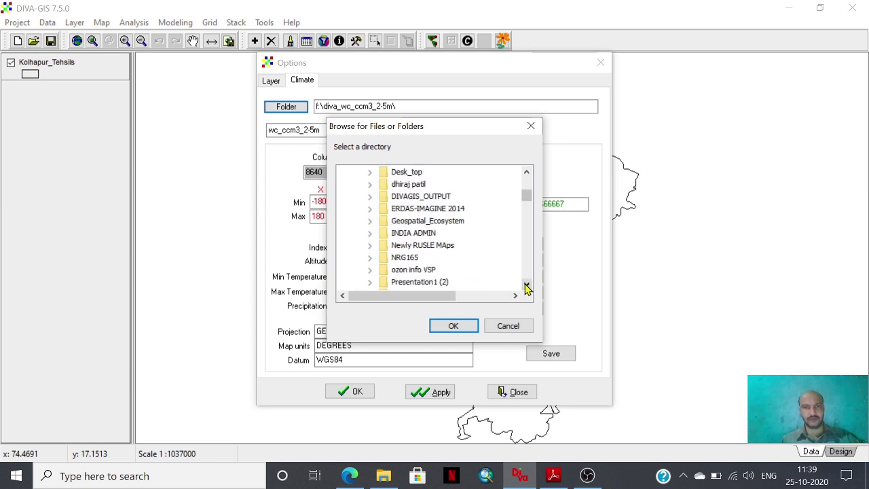
click(527, 285)
click(527, 285)
click(527, 285)
click(526, 286)
click(527, 286)
click(527, 285)
click(527, 286)
click(527, 286)
click(527, 285)
click(527, 286)
drag(527, 201, 529, 197)
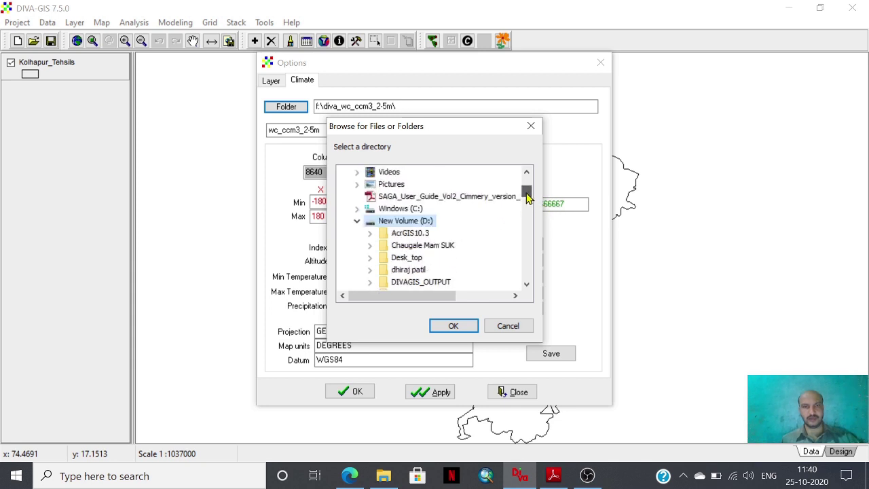
click(356, 221)
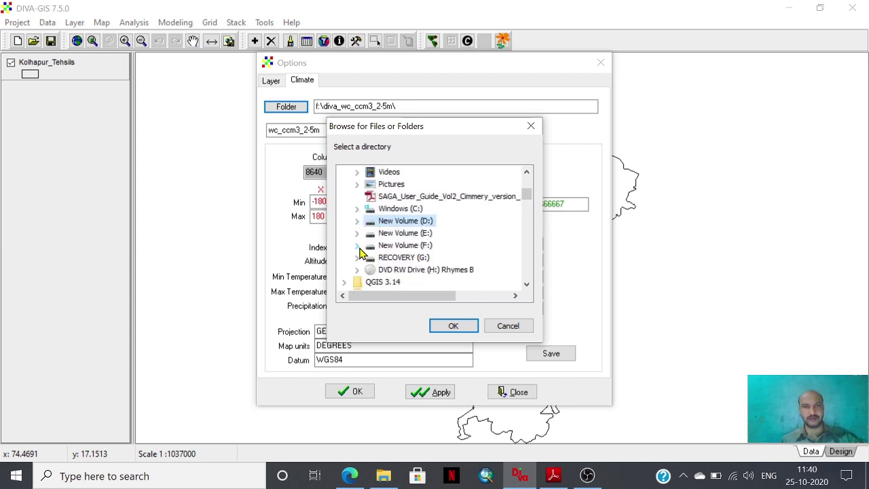
- Set the climate data folder to diva_worldclim_2-5m on New Volume (F:) and apply the climate options
click(357, 246)
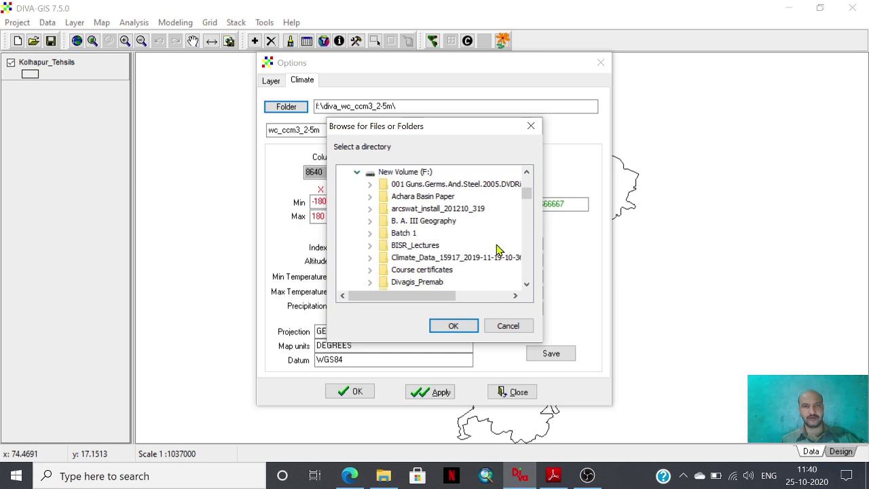
drag(528, 199, 529, 202)
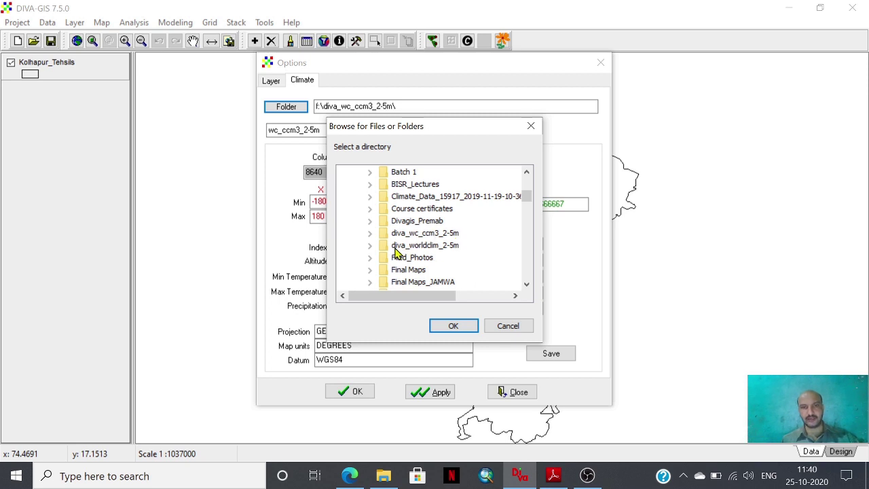
click(445, 249)
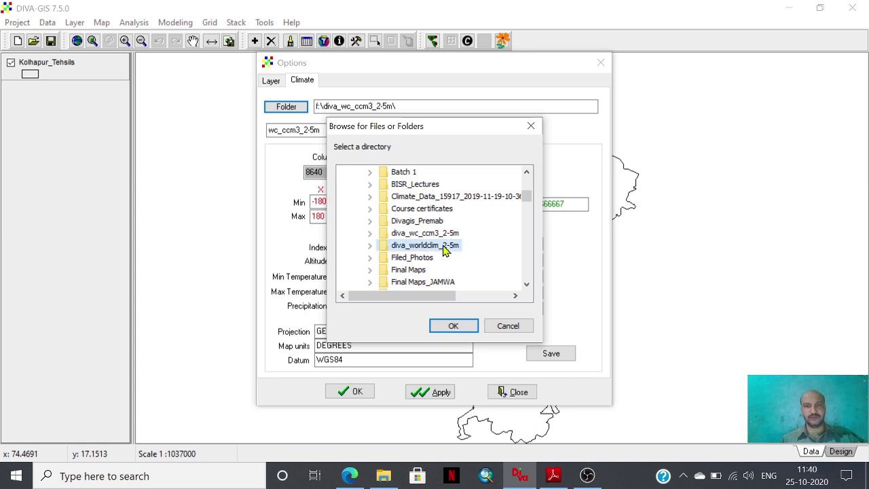
click(451, 325)
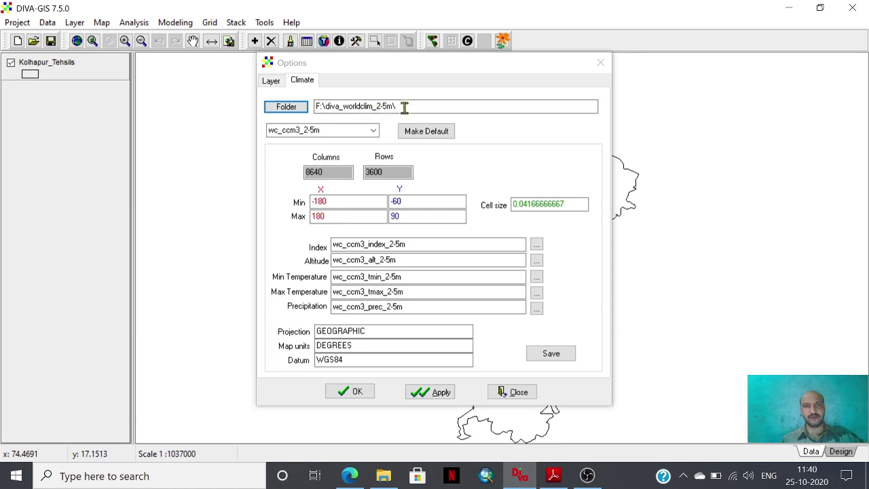
click(372, 131)
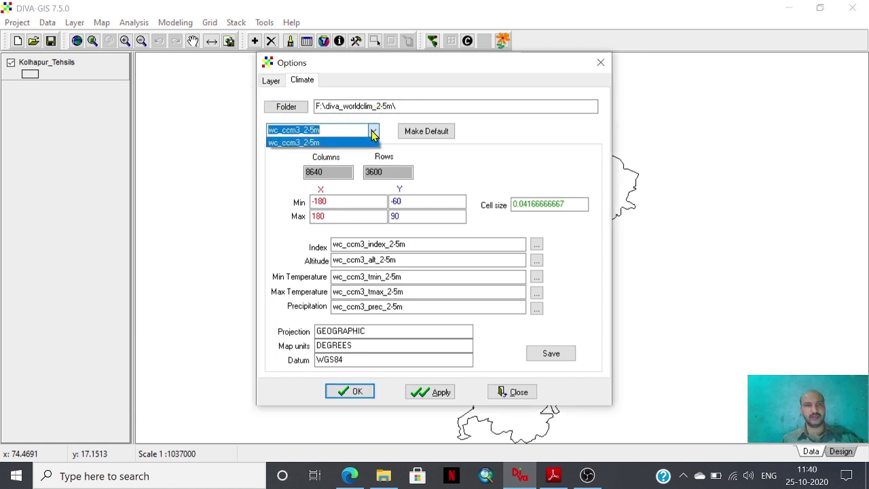
click(371, 136)
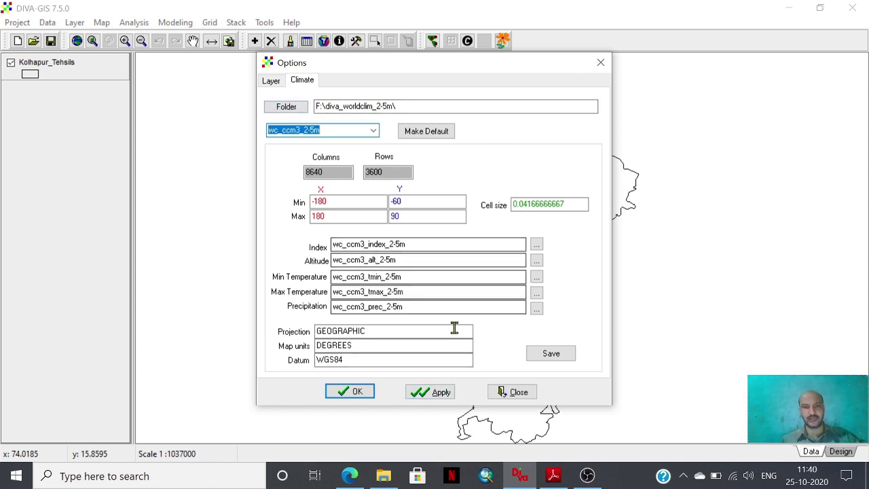
click(440, 394)
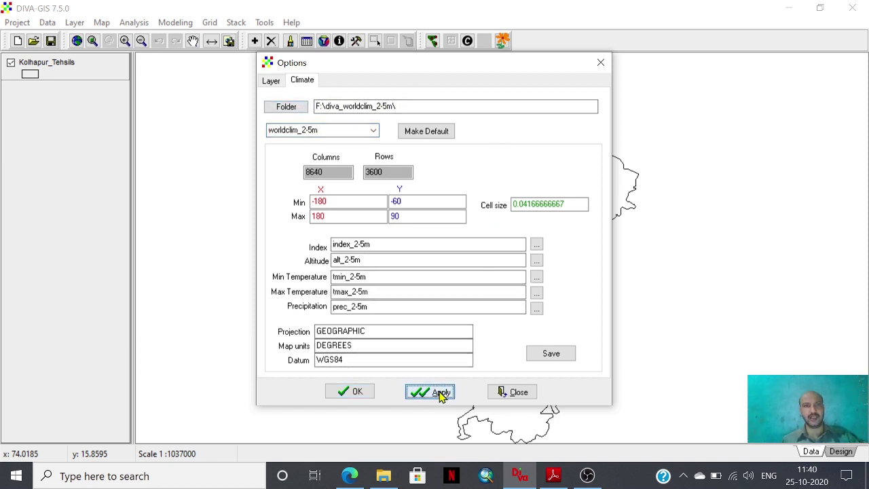
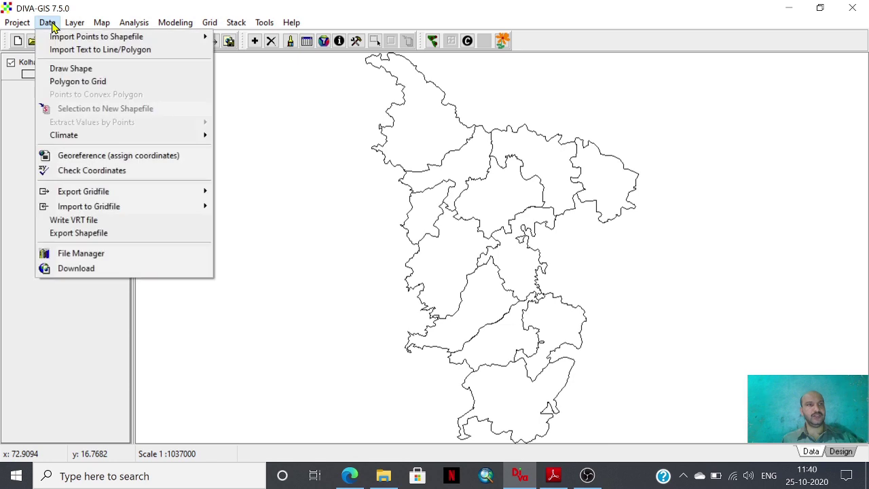
- Start a climate data map with its extent read from the Kolhapur_Tehsils layer and worldclim_2-5m as the climate database
mouse_move(195, 140)
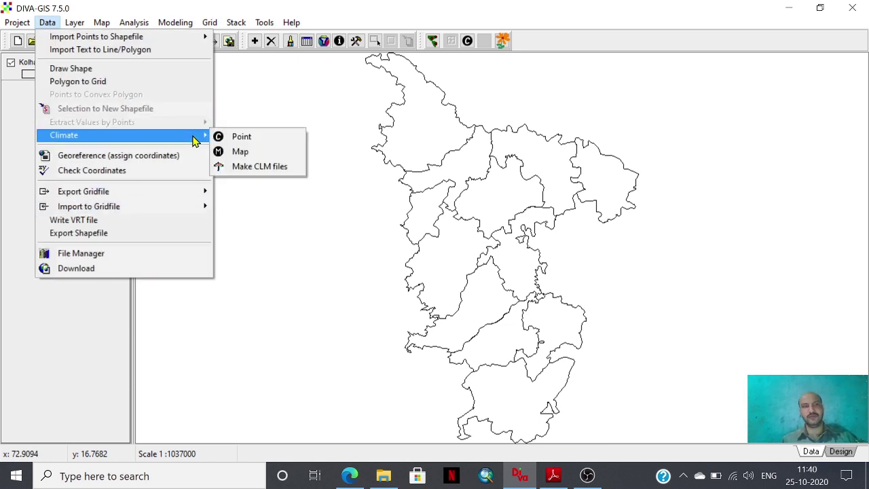
click(241, 152)
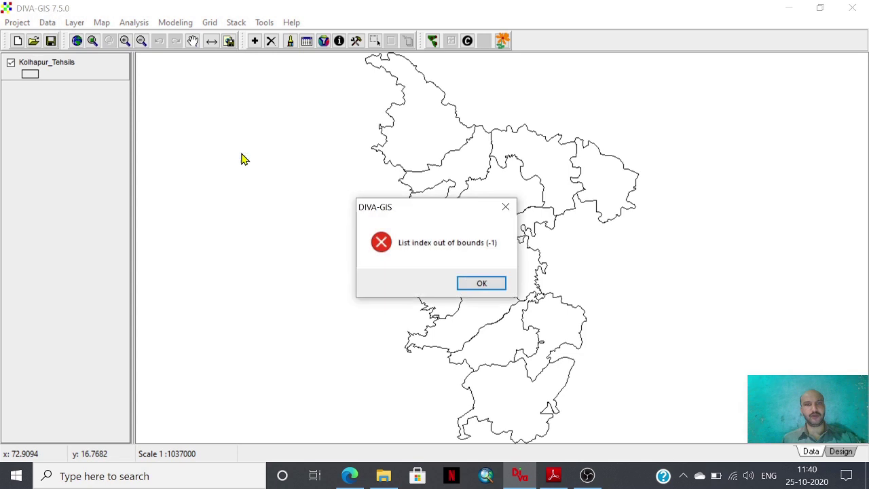
click(482, 283)
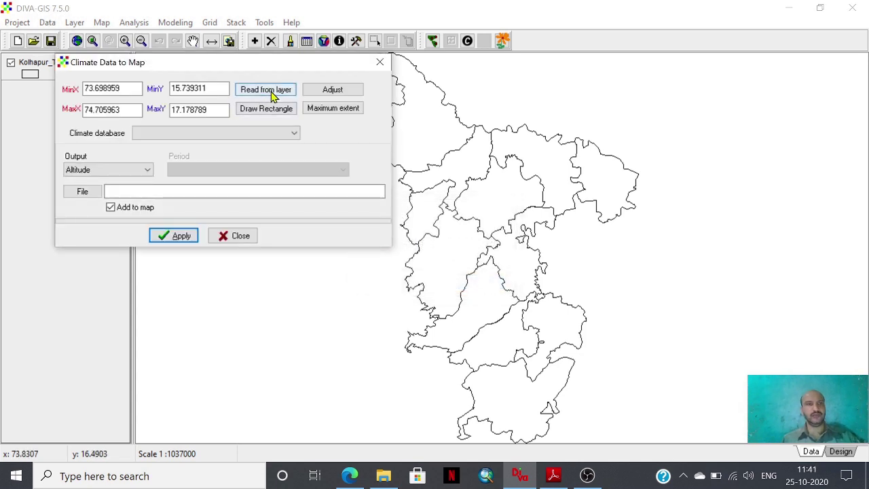
click(297, 135)
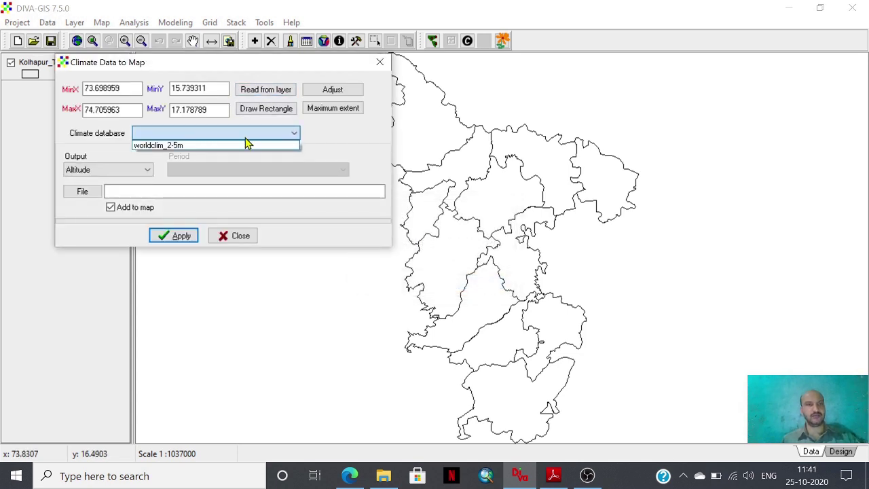
click(195, 147)
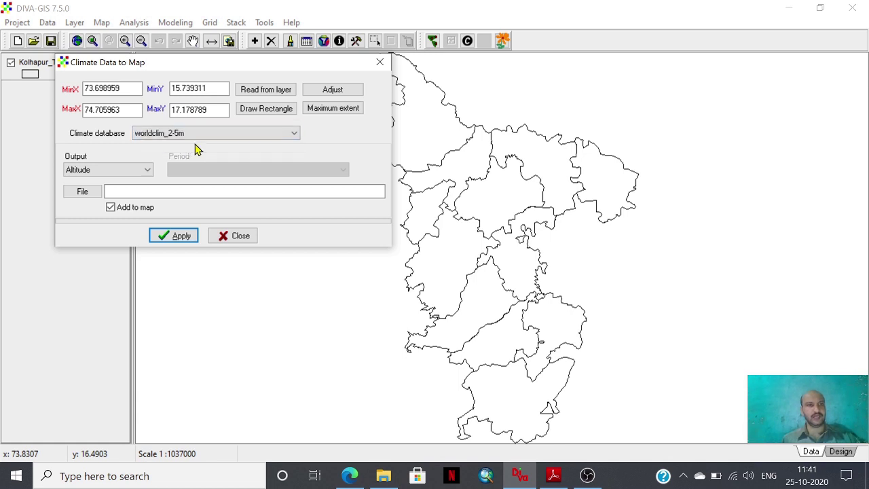
- Set the climate map's output to Precipitation and its period to Annual
click(148, 171)
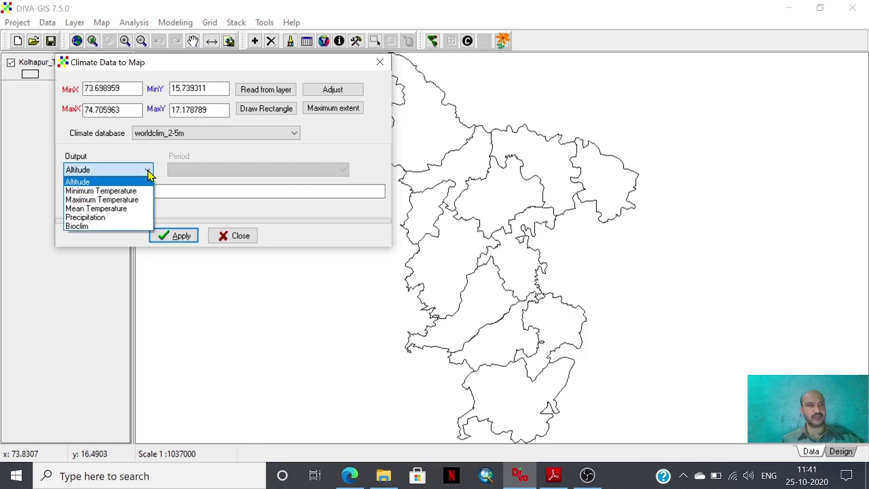
click(110, 222)
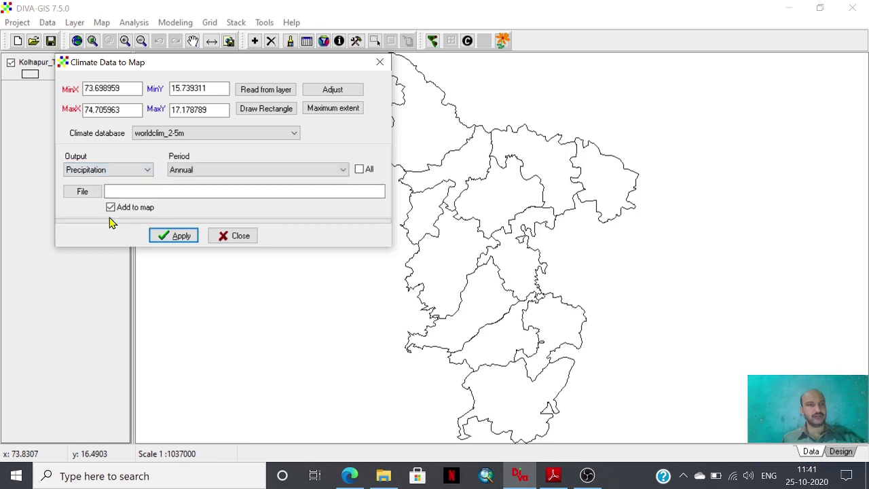
click(149, 170)
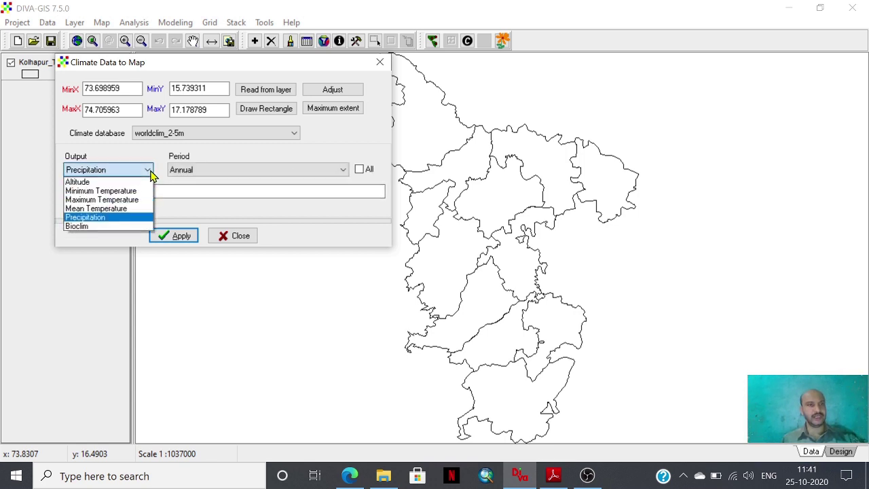
click(135, 222)
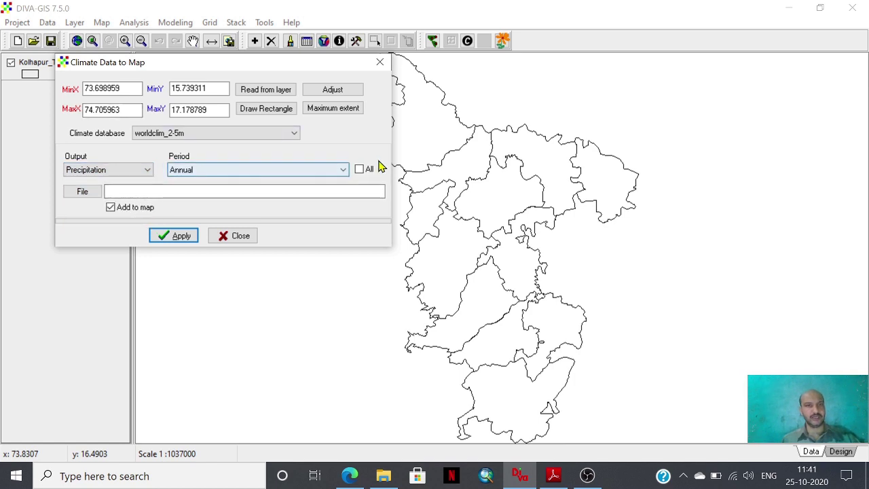
click(343, 170)
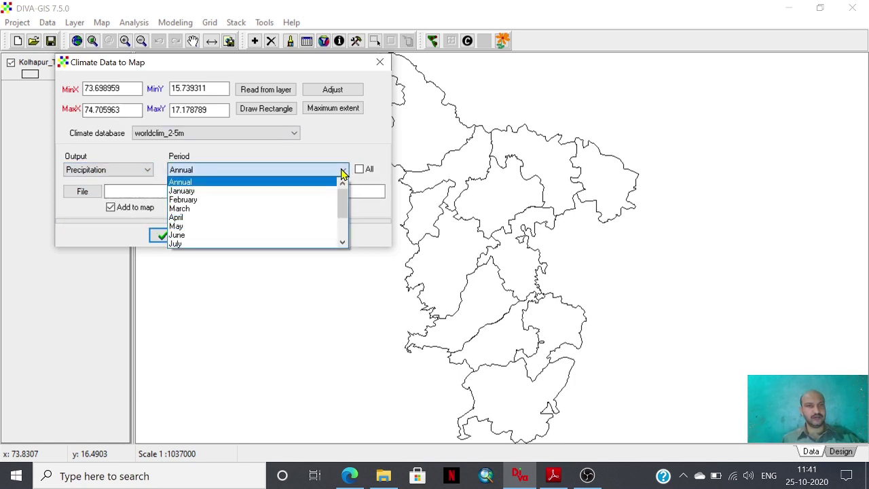
click(255, 184)
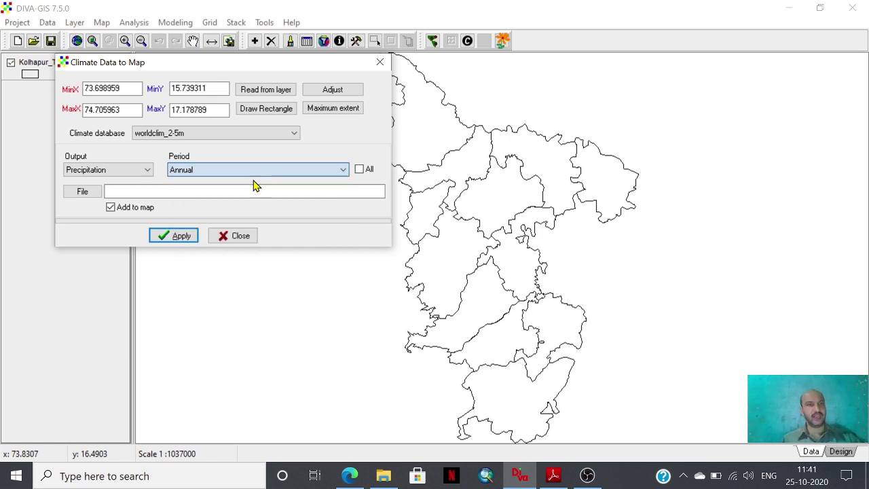
- Set the output grid file to Current_annual_precipitation.grd in the Kolhapur Climate Data folder, basing the name on annual_precipitation.grd
click(80, 194)
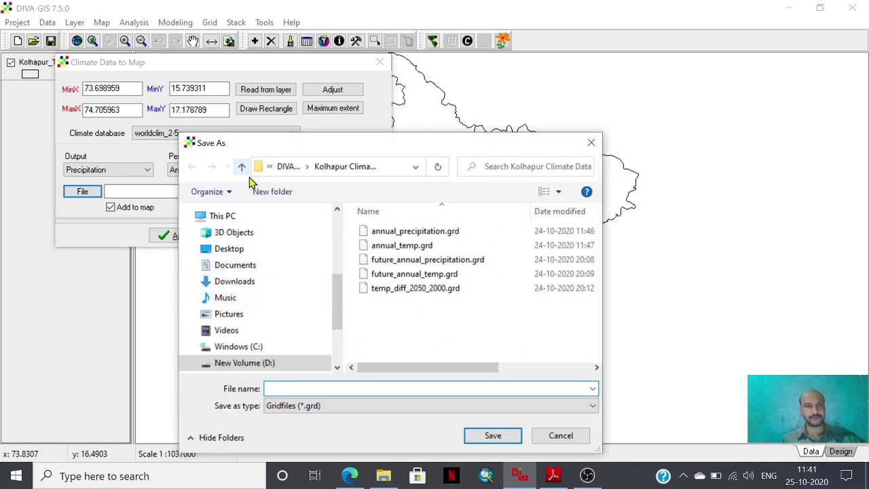
click(449, 233)
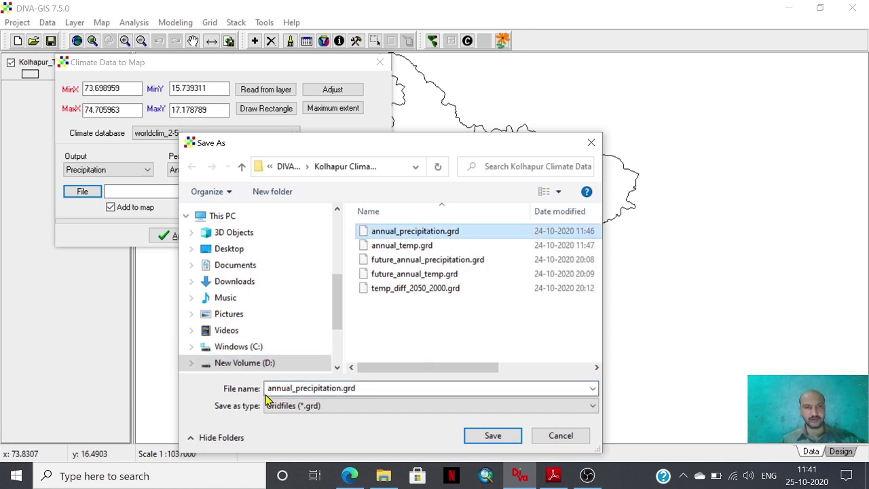
click(268, 389)
click(268, 389)
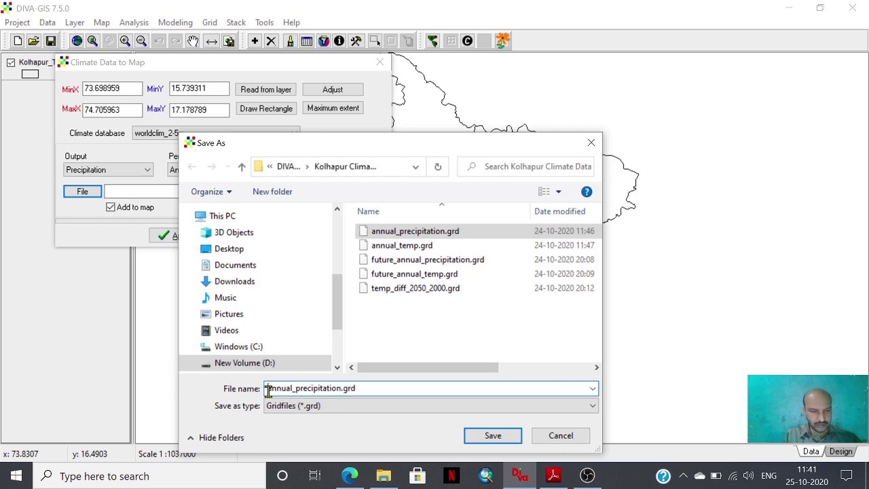
text(C)
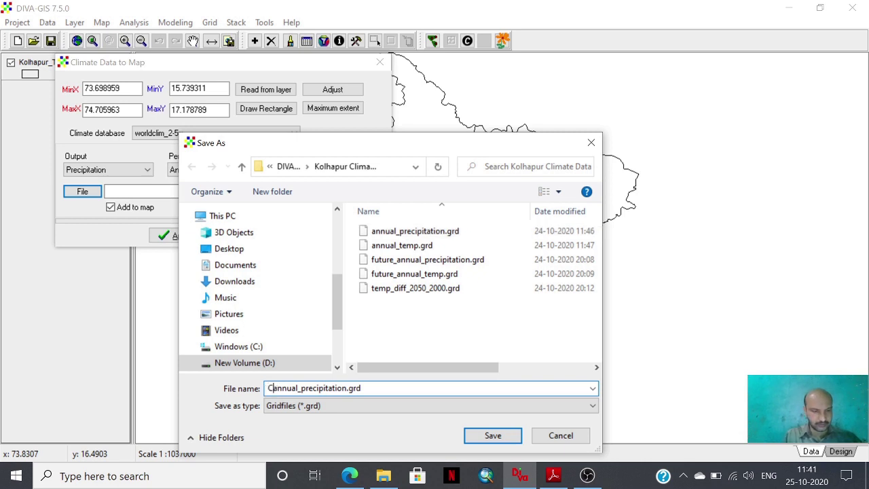
text(urren)
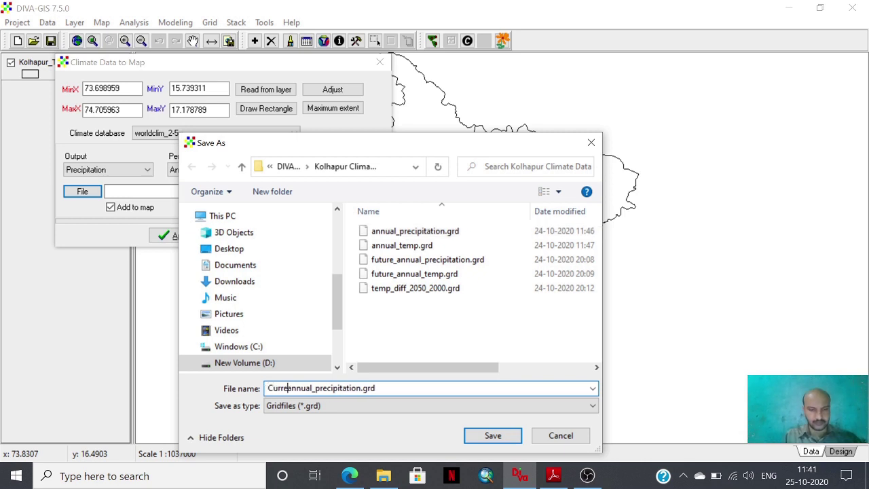
text(t)
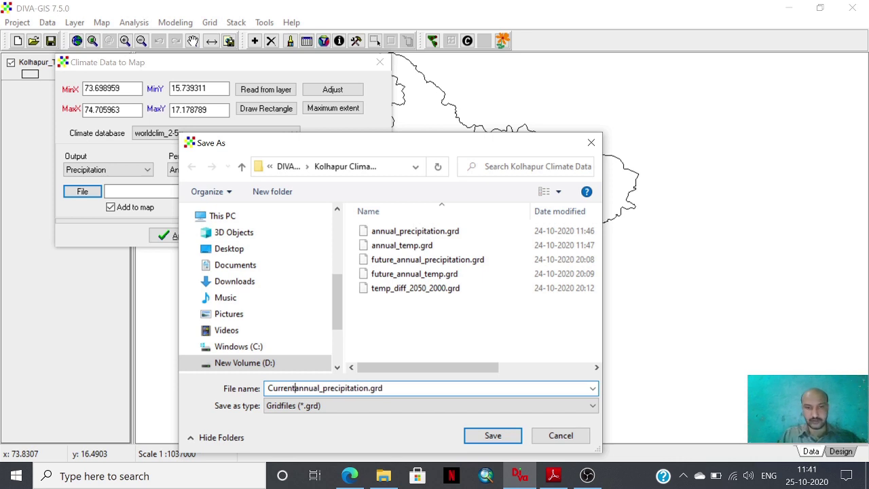
text(_)
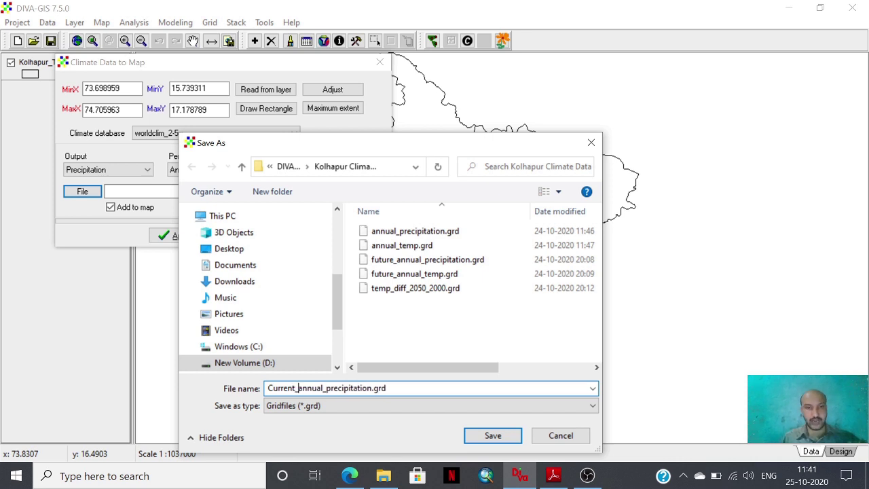
click(482, 439)
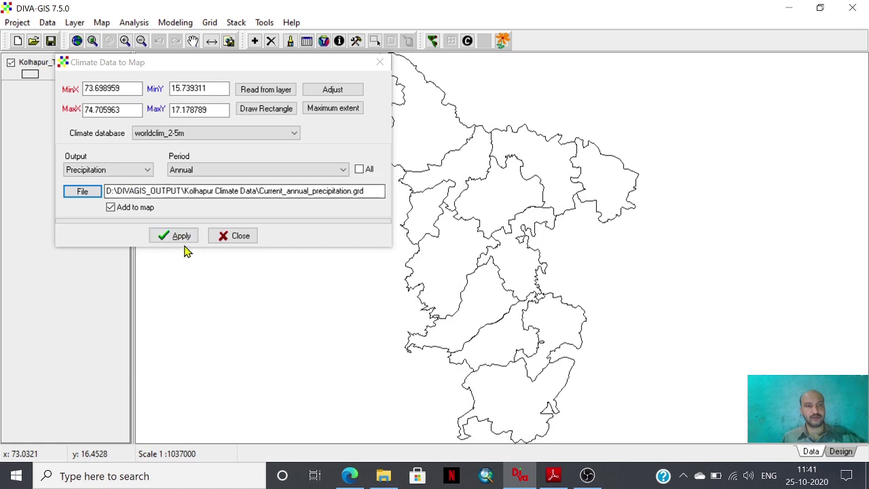
- Generate the annual precipitation map, close the climate map dialog, and place the Kolhapur_Tehsils layer above the precipitation grid
click(180, 237)
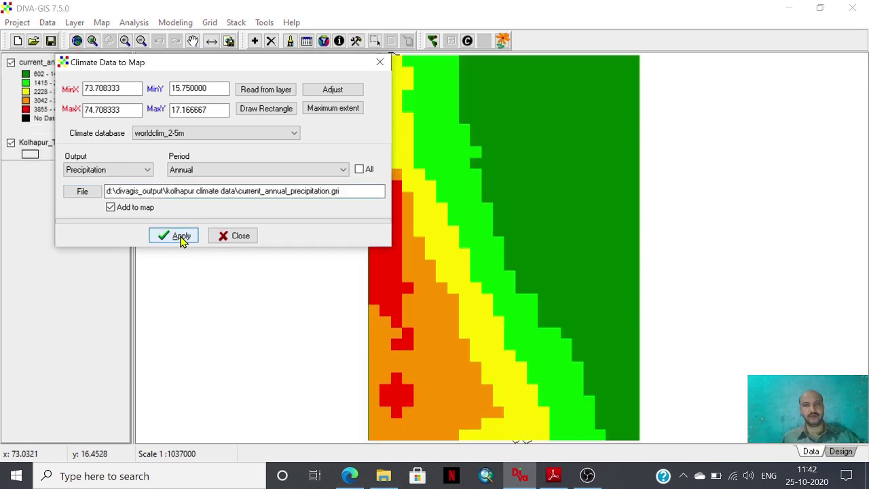
click(380, 63)
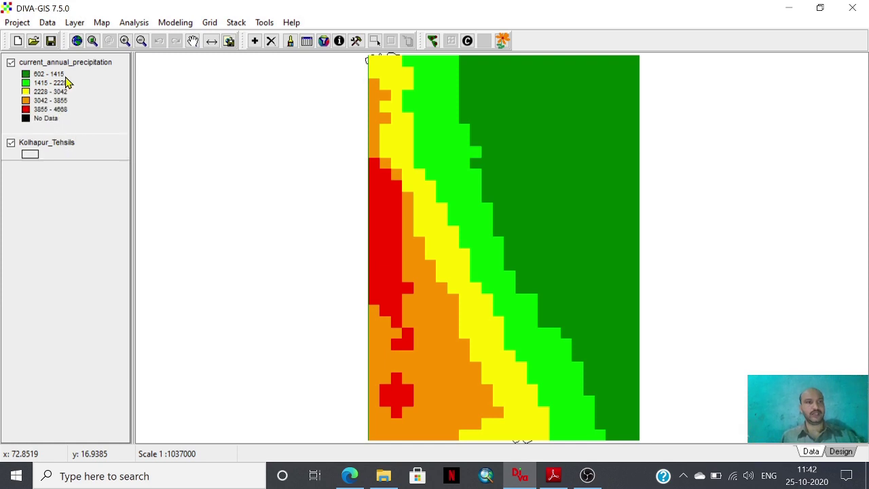
drag(67, 82, 68, 62)
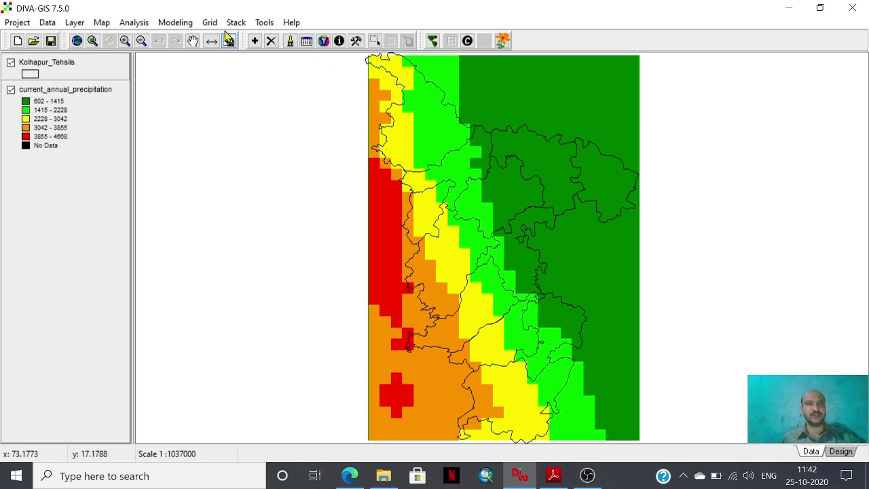
- Point the climate data folder in the options to F:\diva_wc_ccm3_2-5m
click(263, 23)
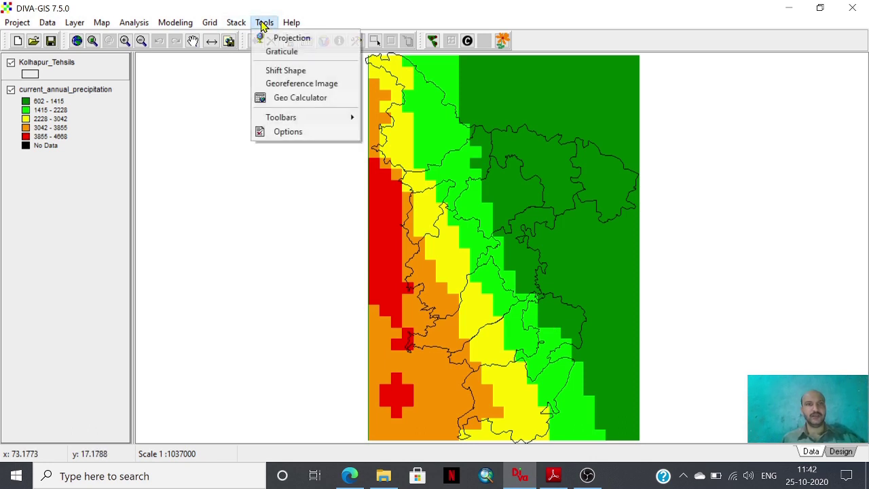
click(288, 132)
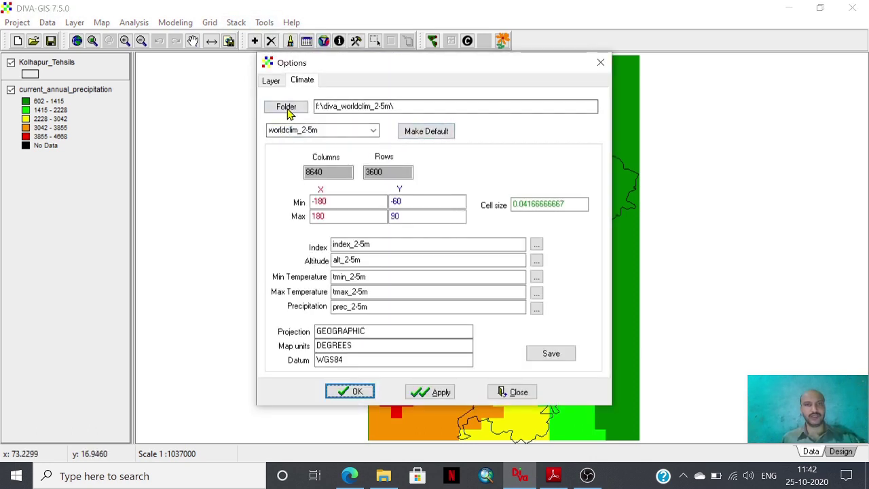
click(288, 111)
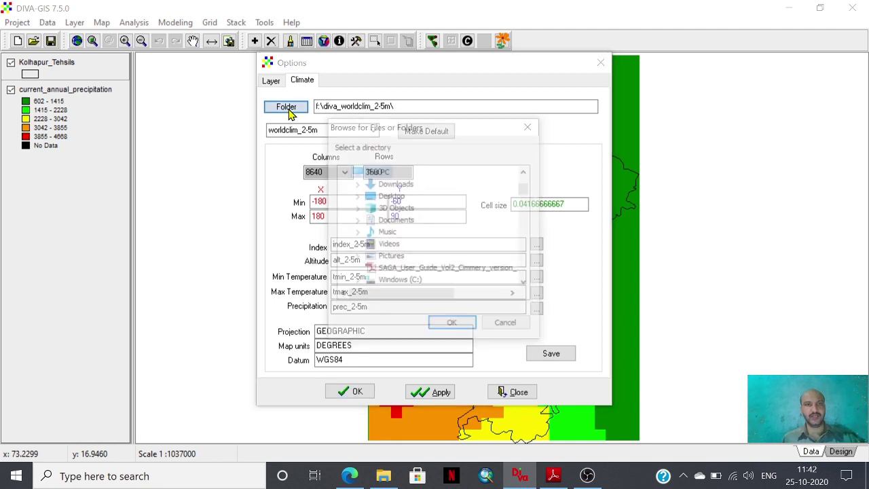
drag(528, 189, 527, 199)
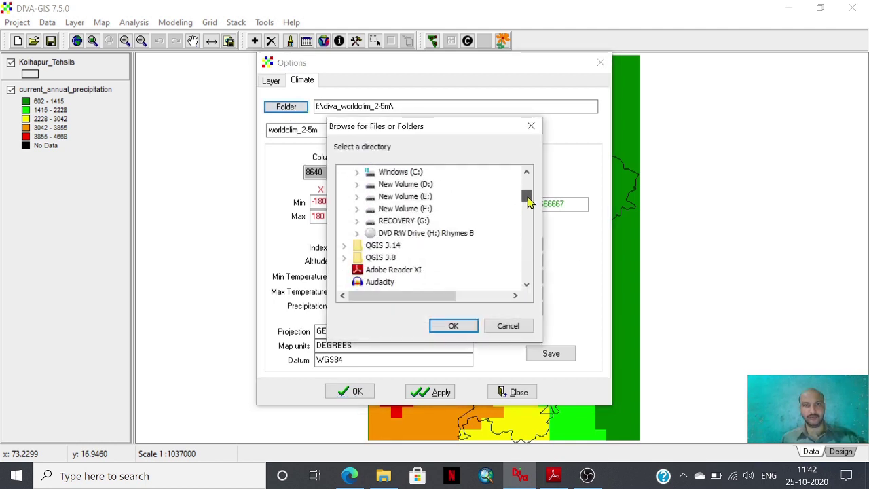
click(356, 208)
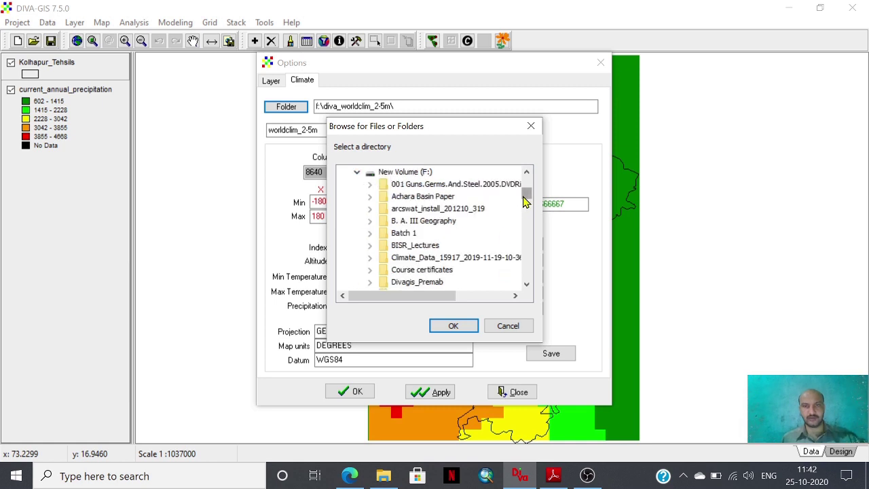
mouse_move(525, 202)
mouse_down()
mouse_move(524, 210)
mouse_move(524, 199)
mouse_up()
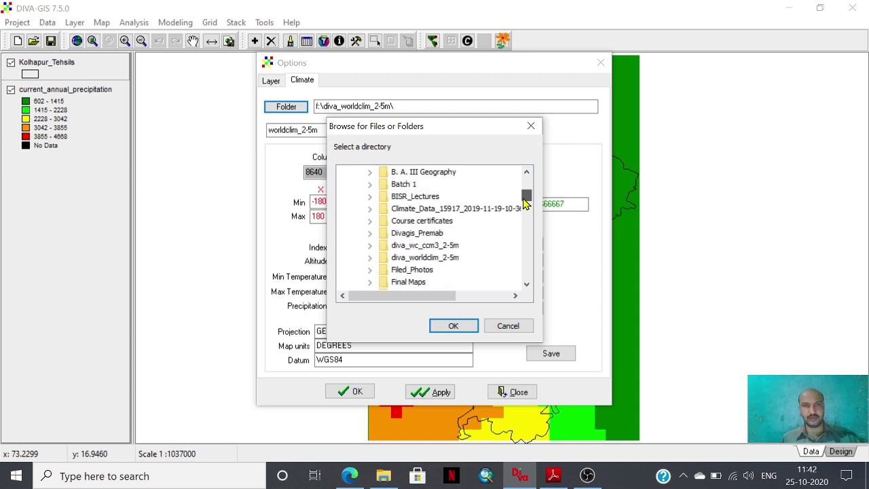
click(448, 250)
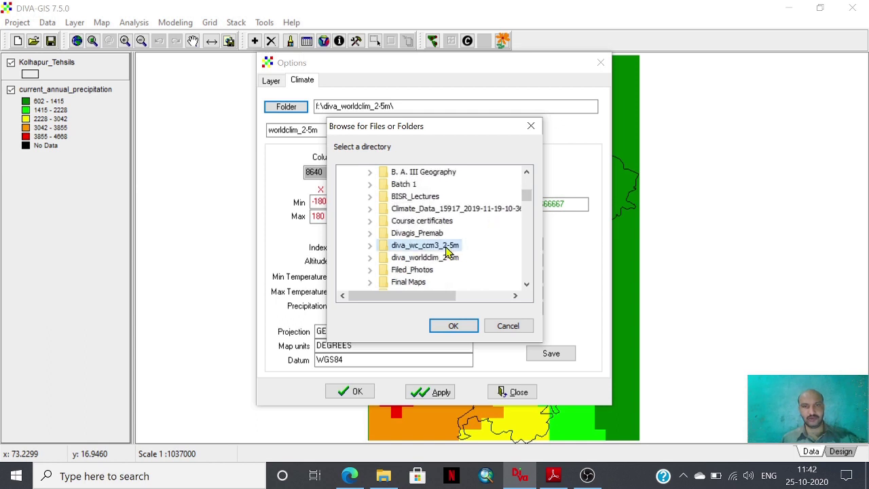
click(457, 325)
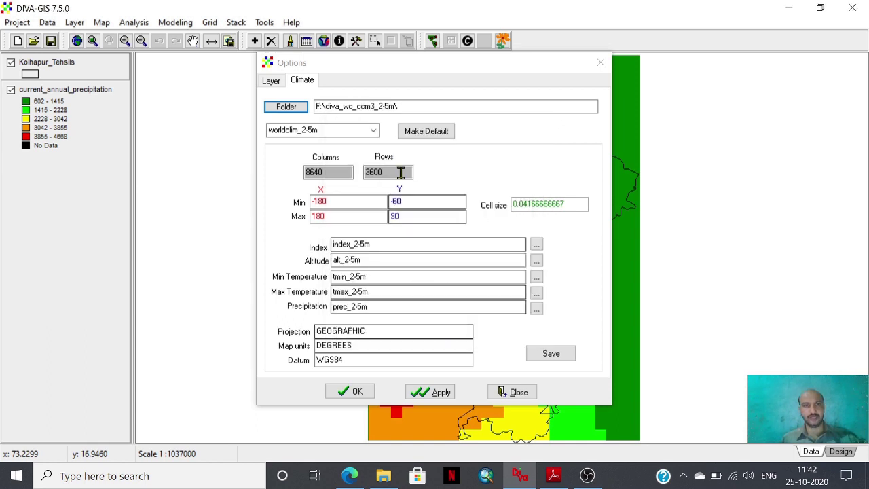
- Apply the new climate folder, select wc_ccm3_2-5m as the climate database, and confirm the options
click(421, 394)
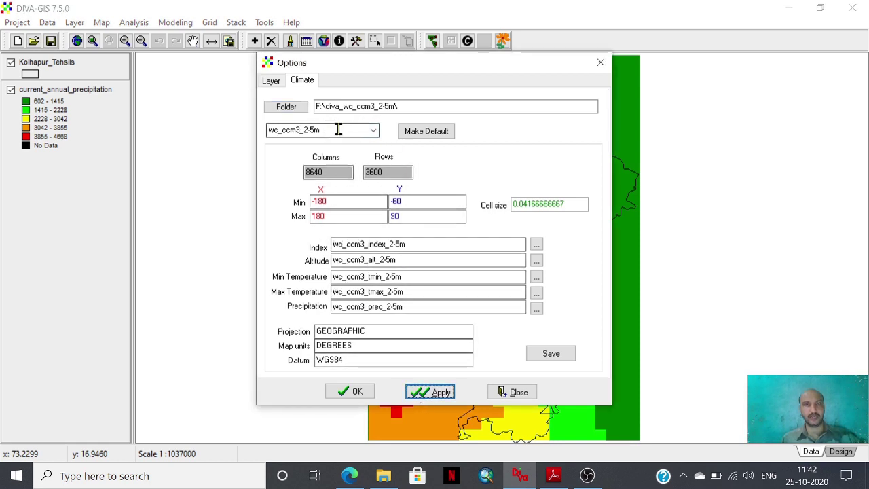
click(374, 131)
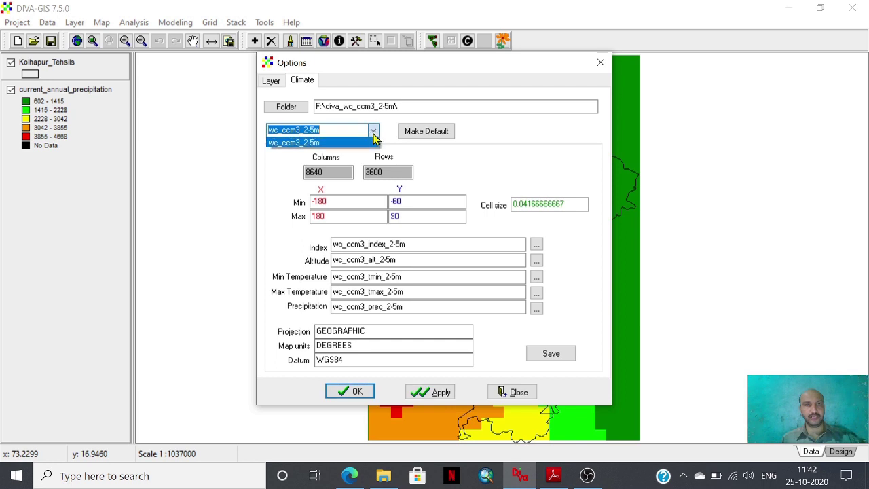
click(358, 146)
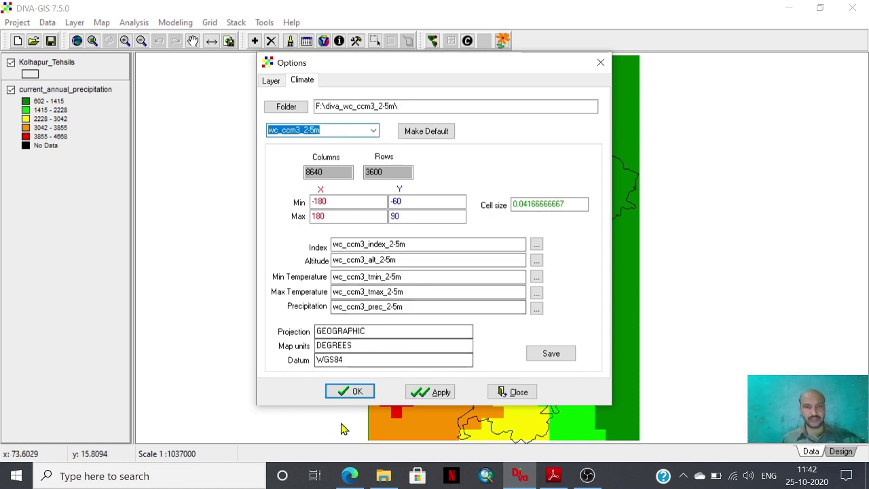
click(353, 394)
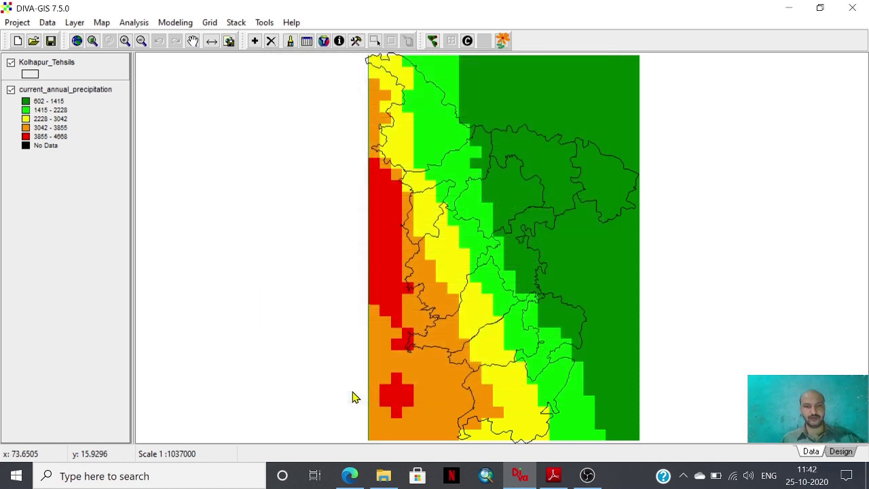
- Start another climate data map using the wc_ccm3_2-5m database, keeping Precipitation as the output
click(49, 23)
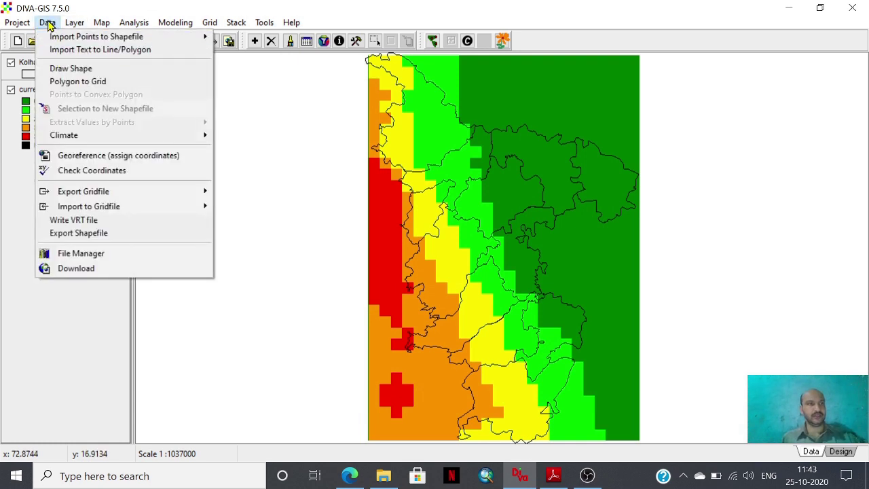
mouse_move(117, 140)
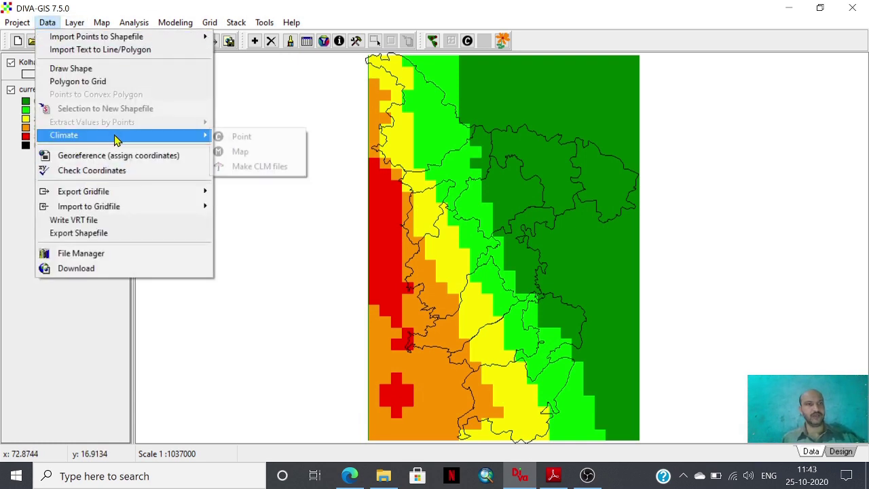
click(241, 152)
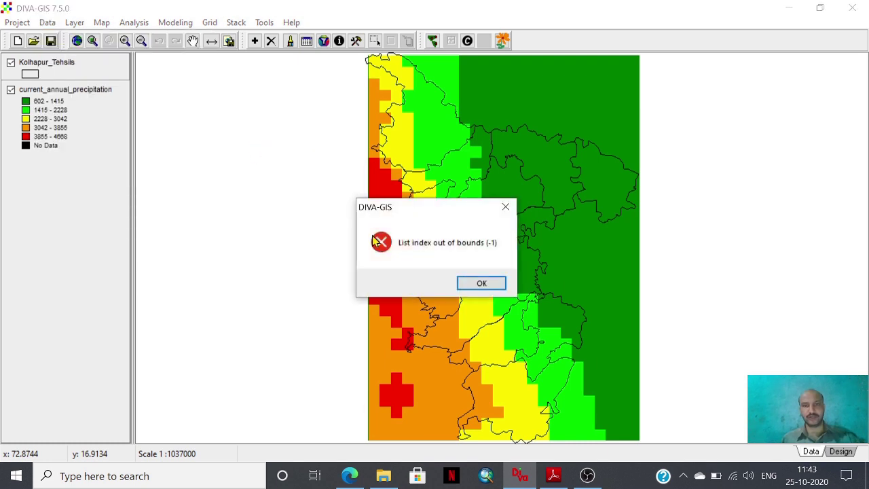
click(483, 283)
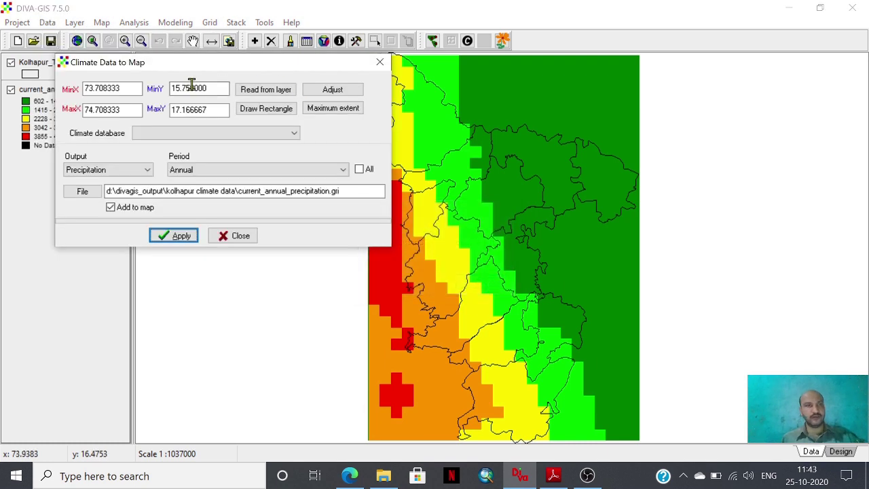
click(294, 134)
click(271, 146)
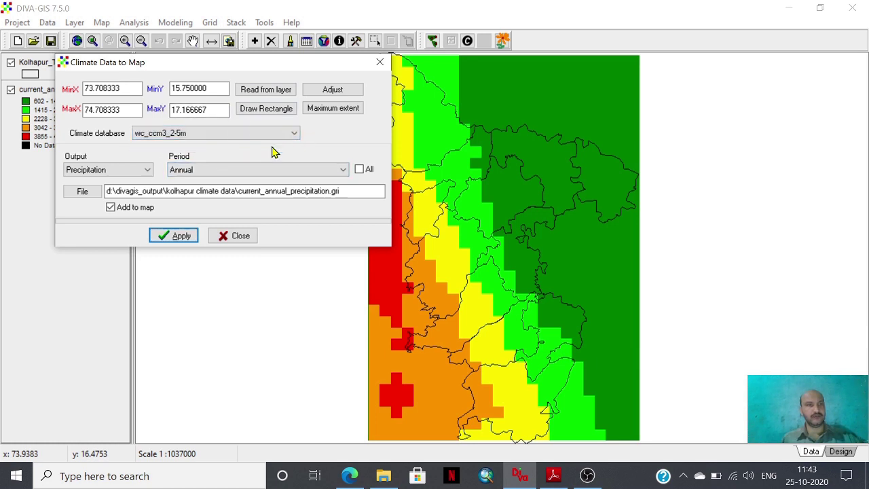
click(140, 170)
click(151, 170)
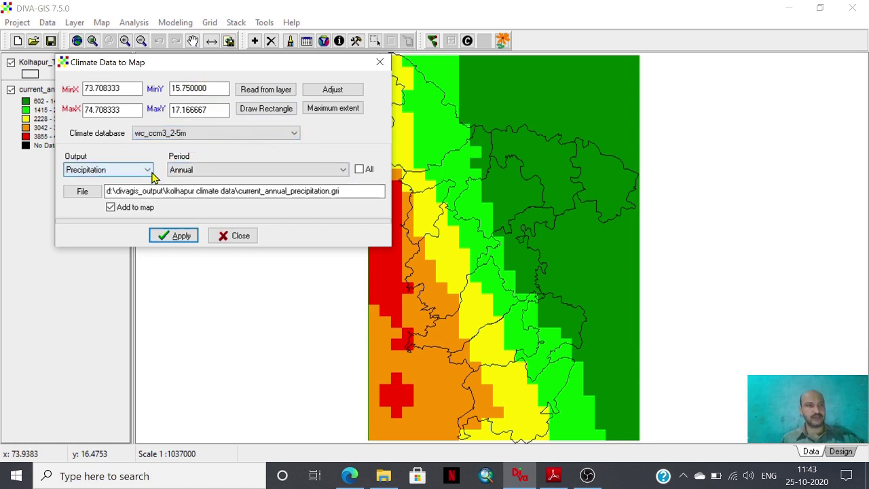
- Rename the output grid file to FUTURE_annual_precipitation.gri in the same Kolhapur Climate Data folder
click(136, 192)
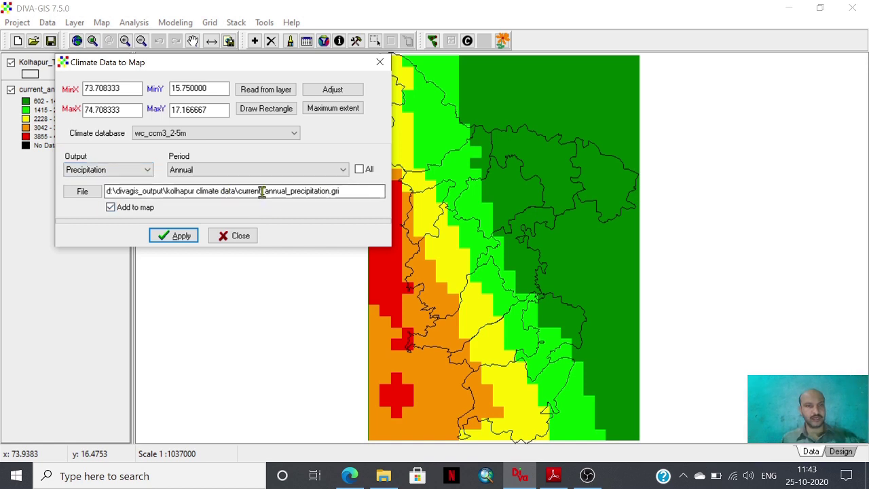
drag(261, 192, 244, 192)
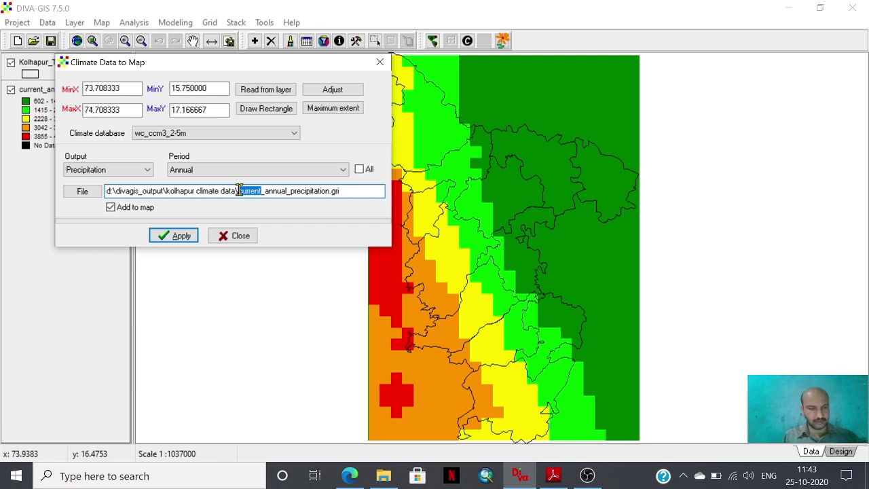
text(FUTU)
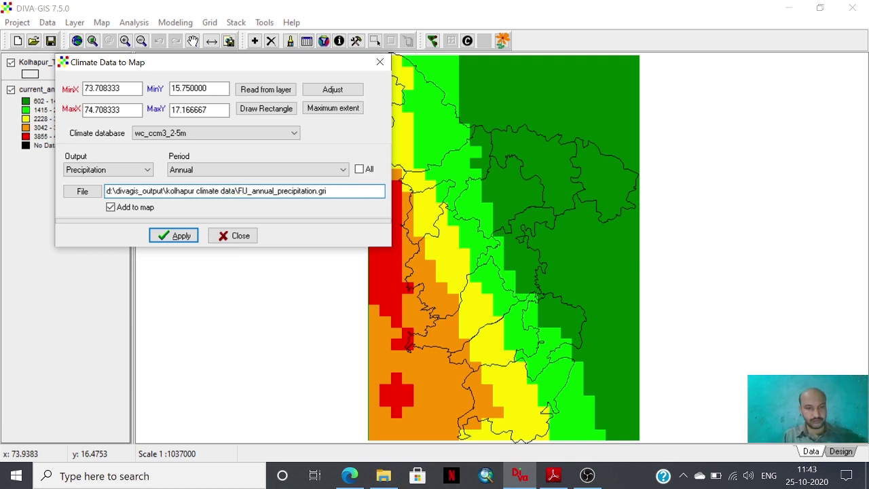
text(RE)
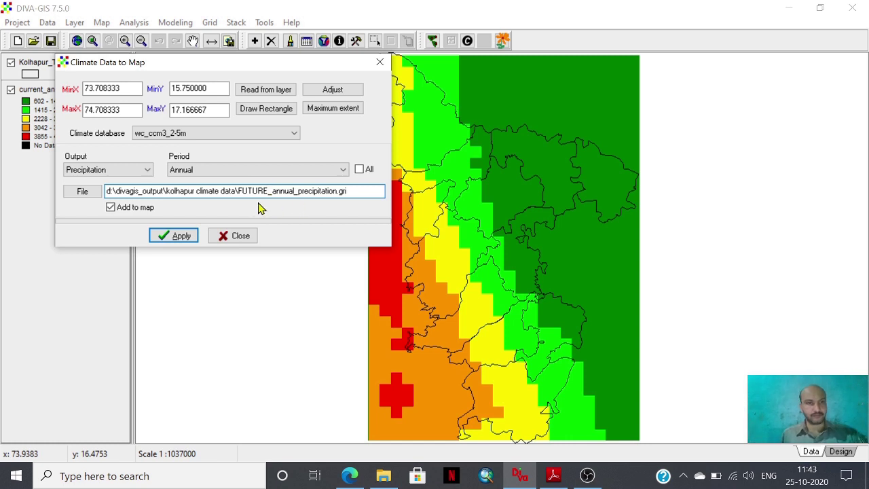
- Generate the future precipitation map, overwriting the existing grid, close the dialog, and place the Kolhapur_Tehsils layer above it
click(181, 238)
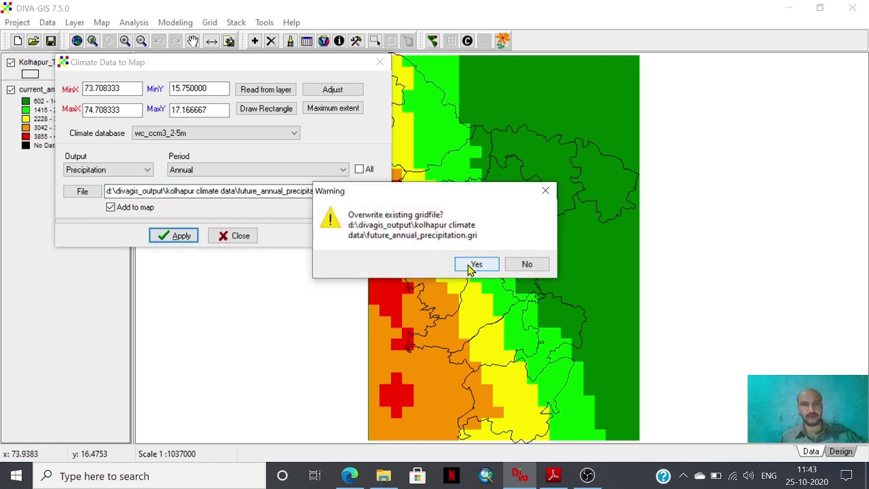
click(476, 265)
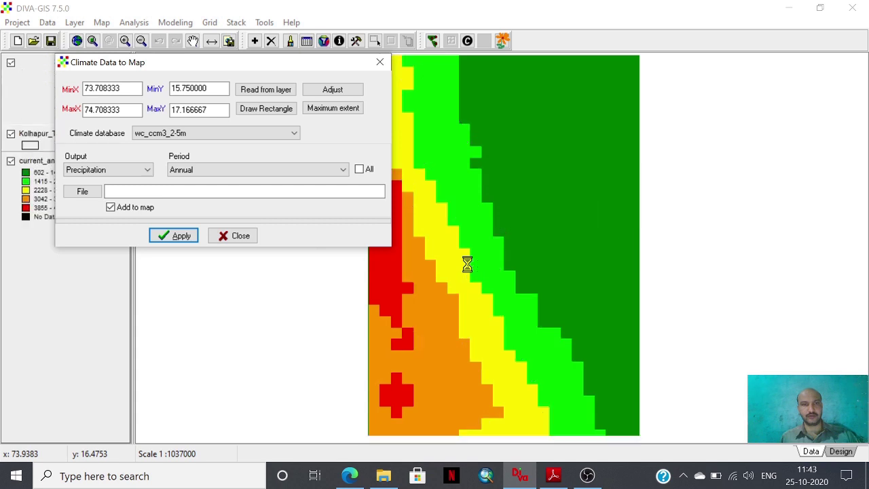
click(246, 238)
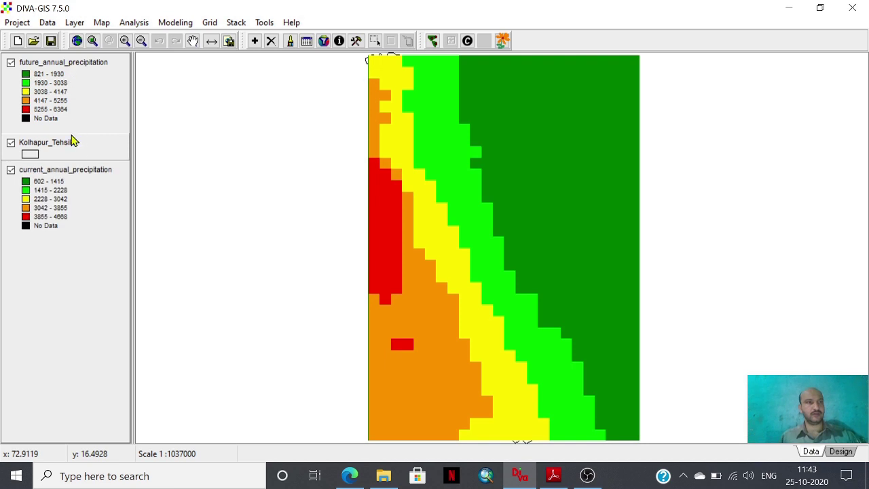
drag(72, 153, 69, 62)
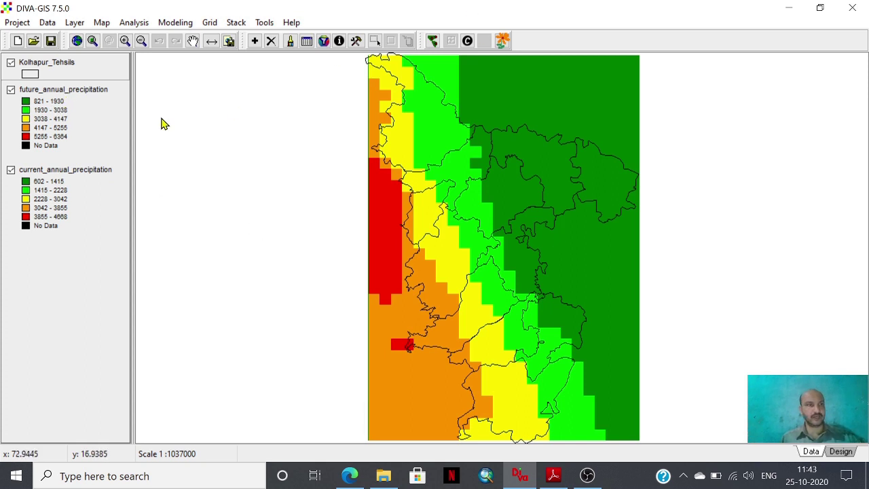
- Start a grid overlay and set future_annual_precipitation.grd from the DIVAGIS_OUTPUT\Kolhapur Climate Data folder as the first input file
click(74, 170)
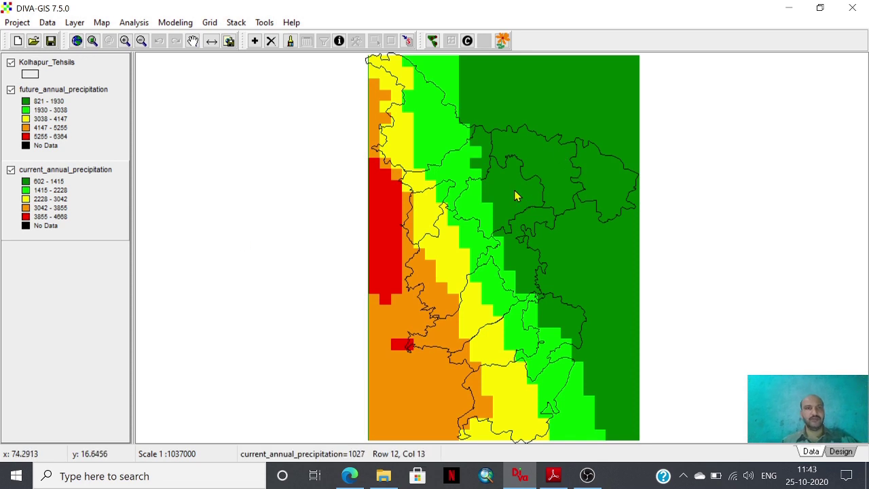
click(210, 23)
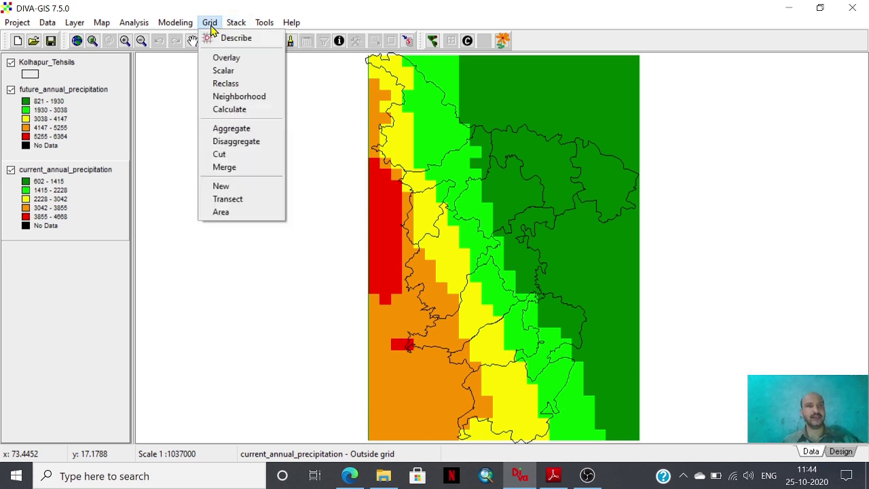
click(231, 59)
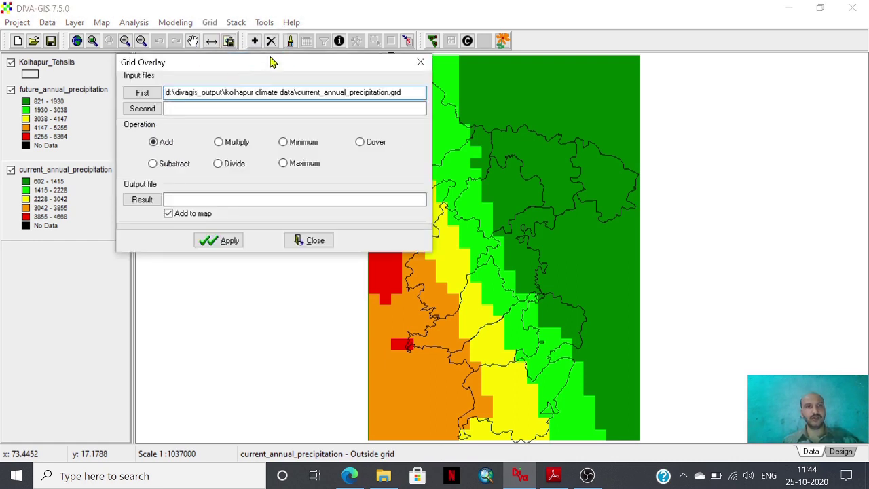
drag(276, 63, 348, 74)
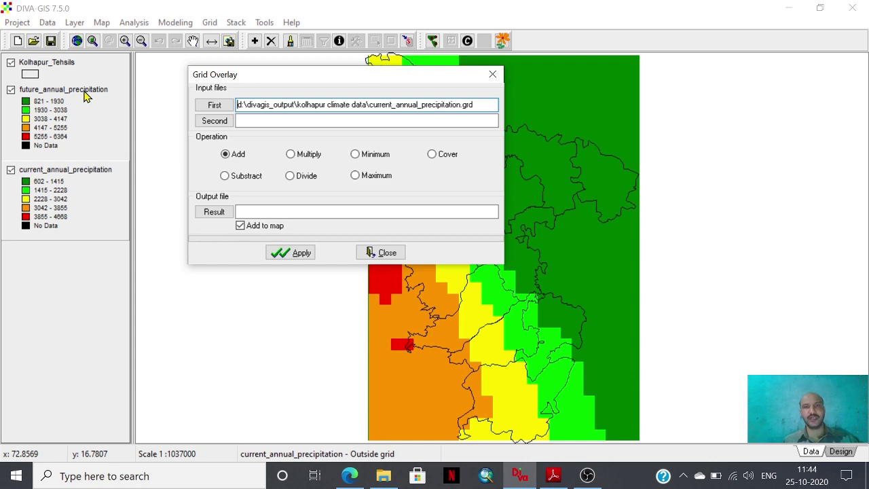
click(219, 105)
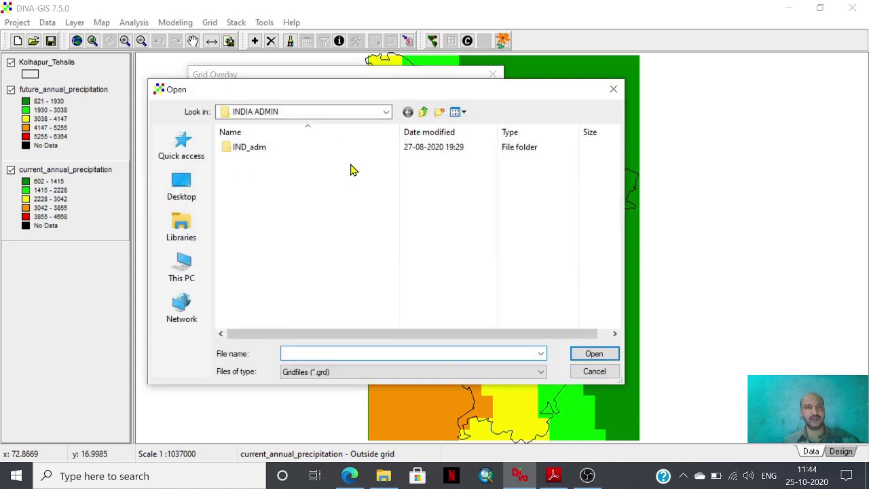
click(423, 112)
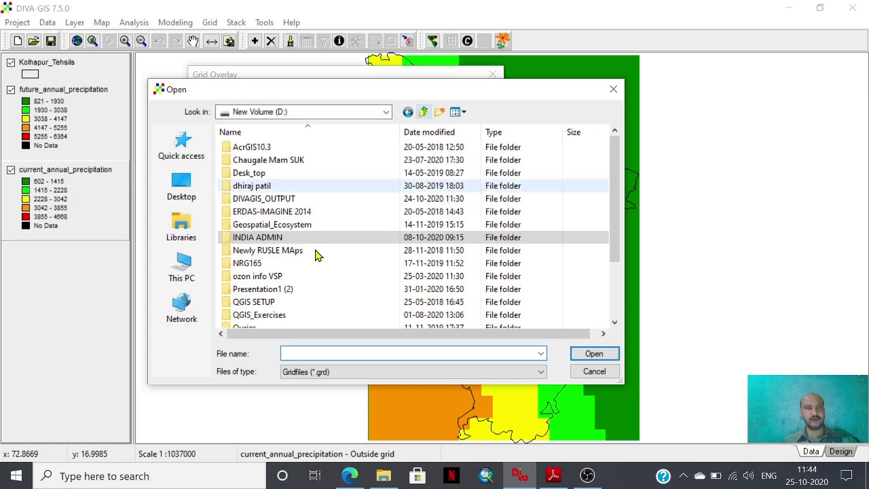
double_click(285, 198)
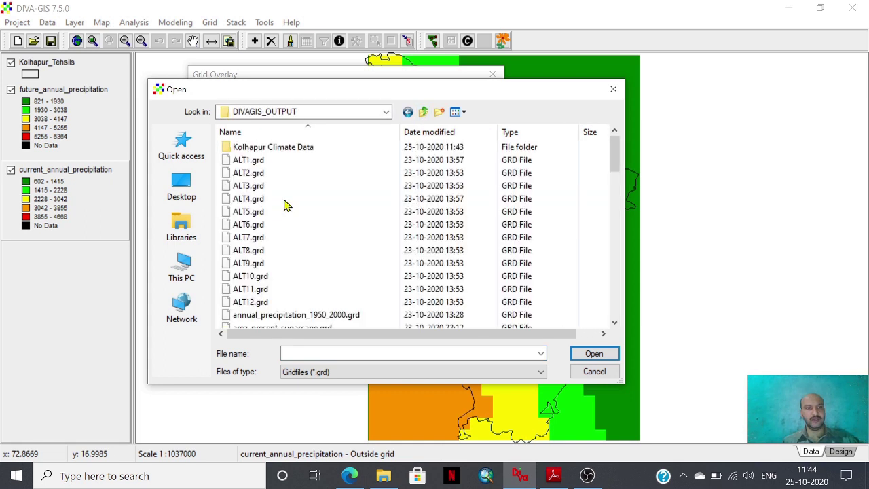
double_click(305, 146)
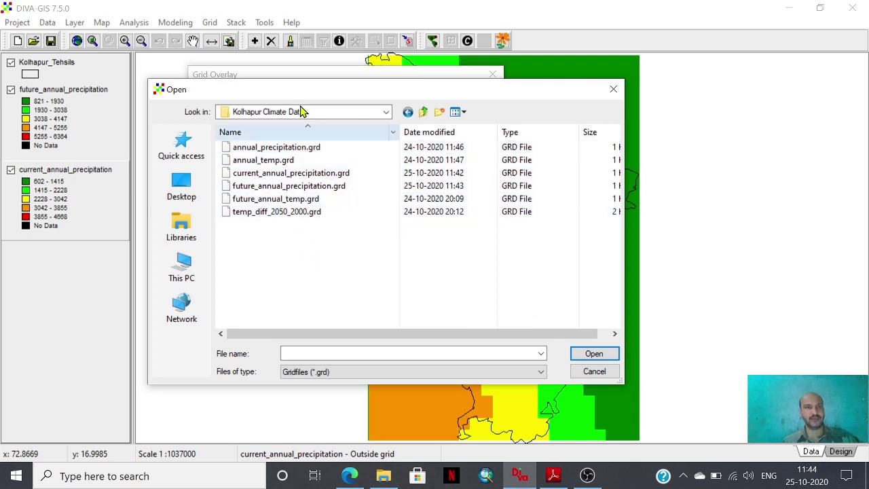
click(291, 187)
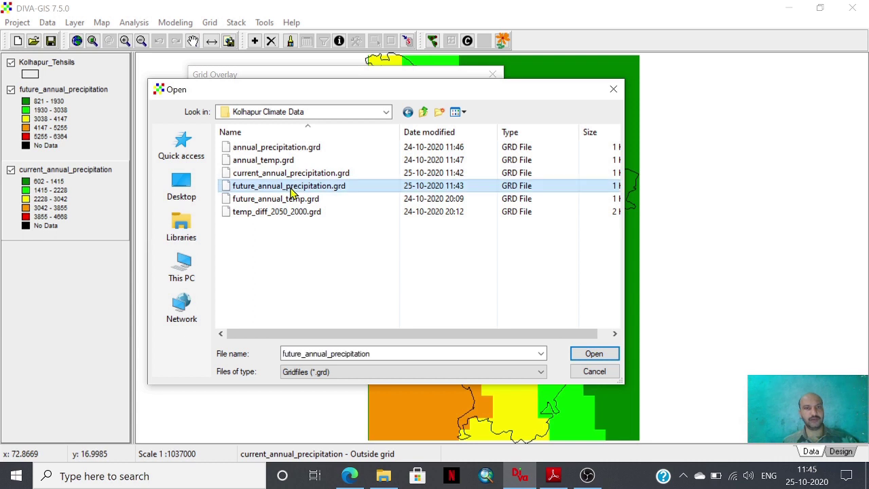
click(595, 353)
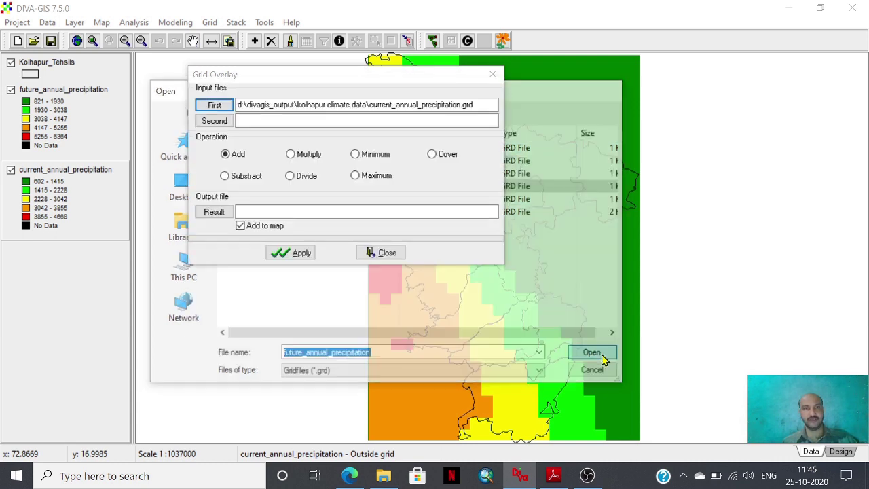
- Set current_annual_precipitation.grd from the same Kolhapur Climate Data folder as the second input file of the overlay
click(214, 123)
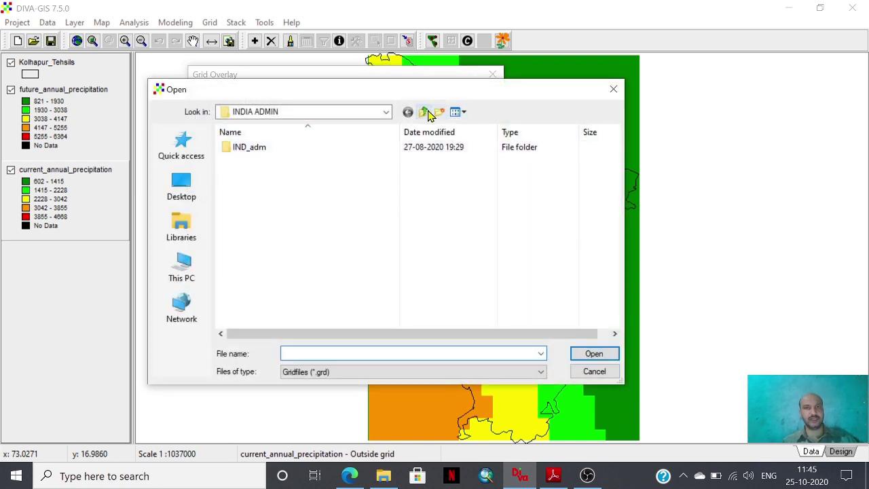
click(425, 112)
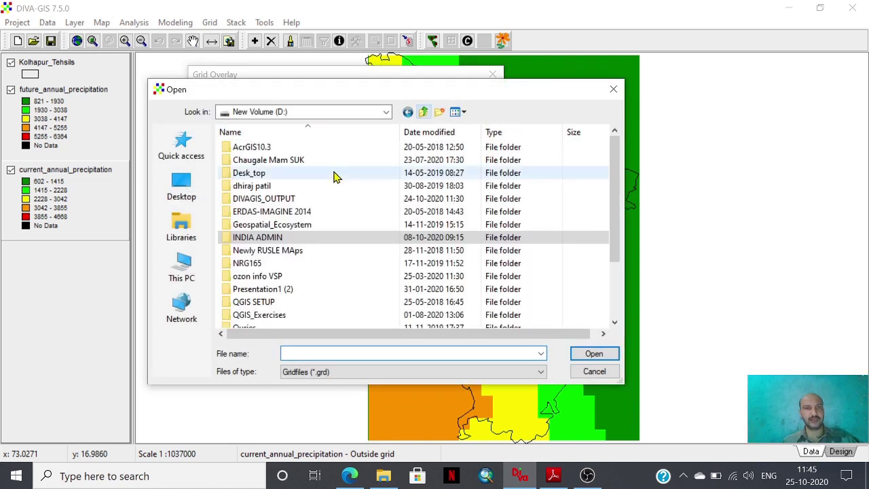
double_click(288, 198)
click(300, 150)
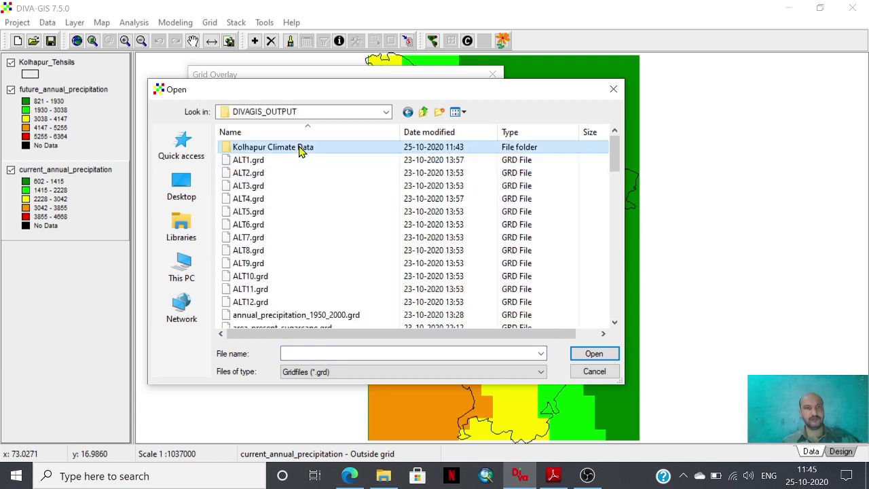
double_click(301, 149)
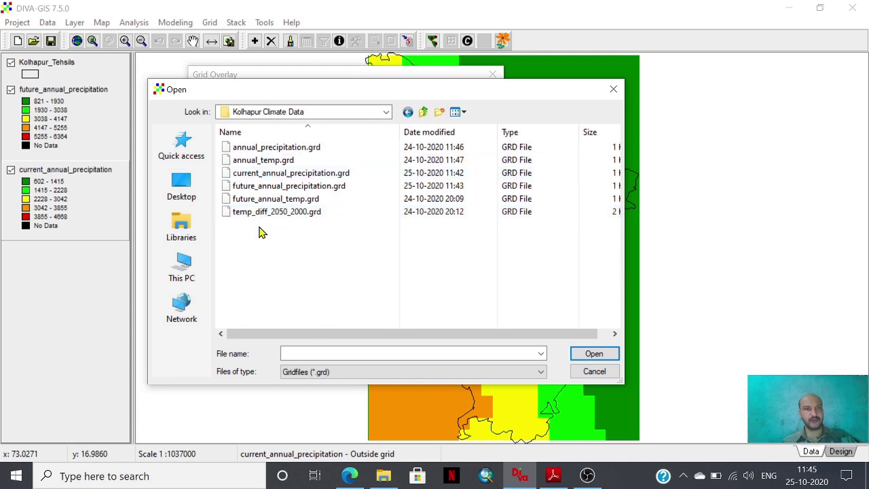
click(288, 177)
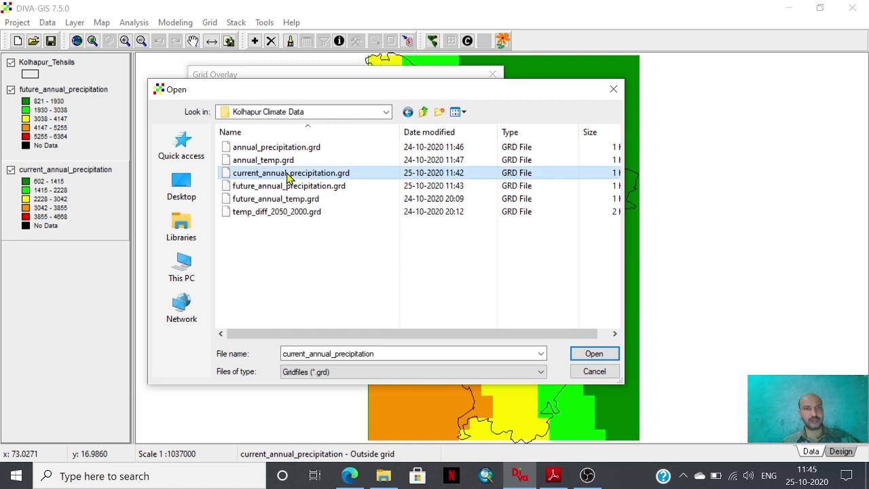
click(595, 354)
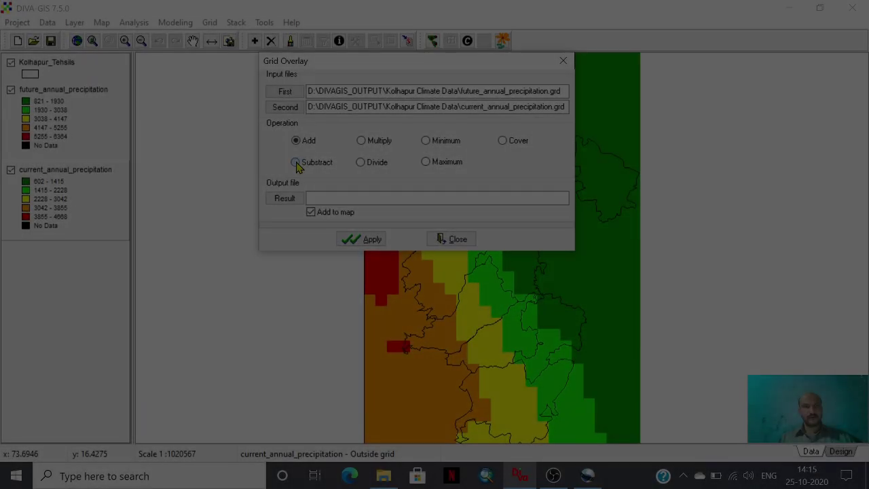
- Choose the Substract operation and name the overlay's result file 1_difference_future_current_prec.grd in the Kolhapur Climate Data folder
click(296, 164)
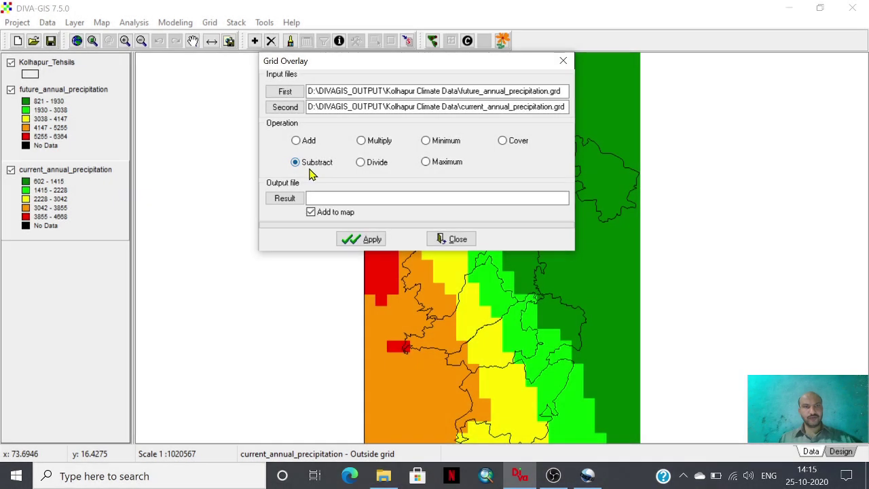
click(285, 200)
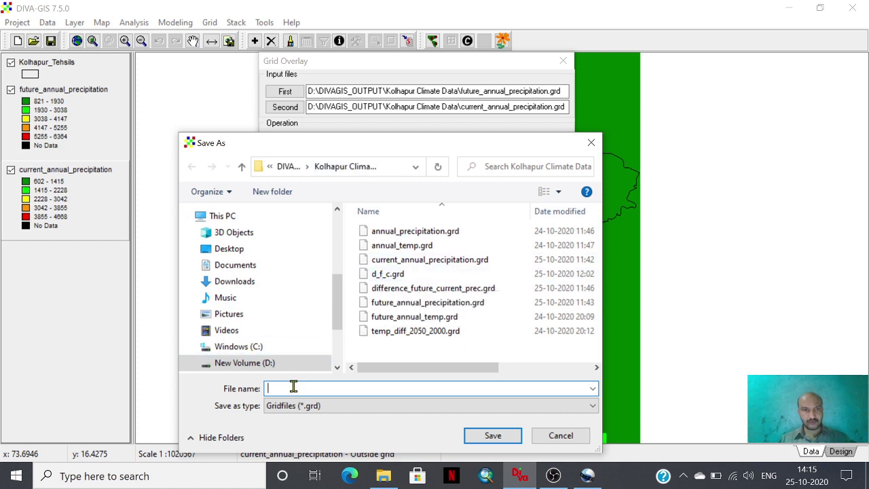
click(420, 290)
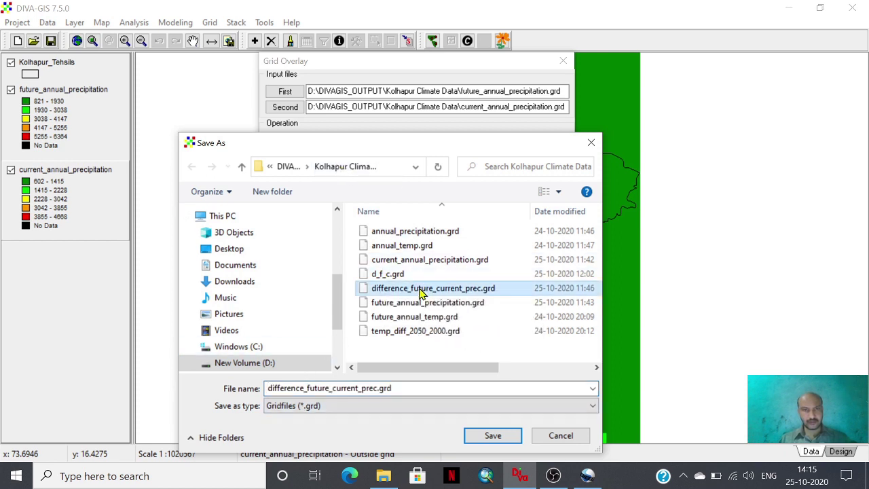
click(269, 388)
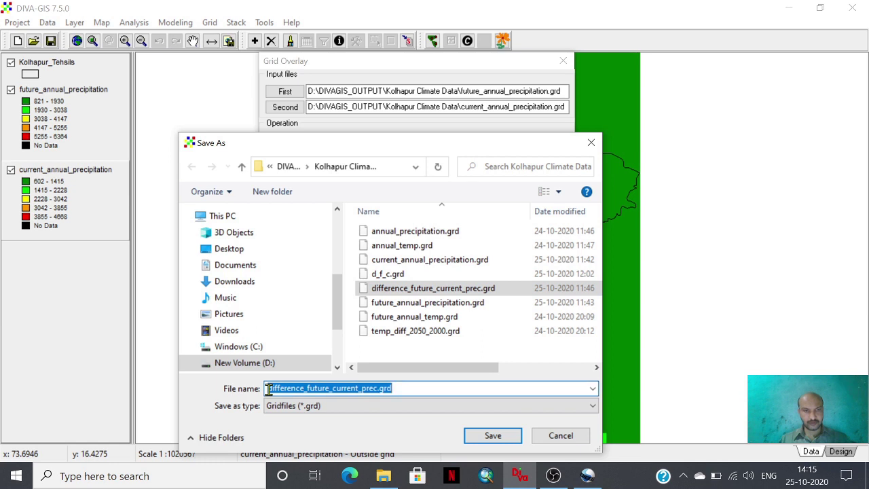
click(269, 388)
text(1_)
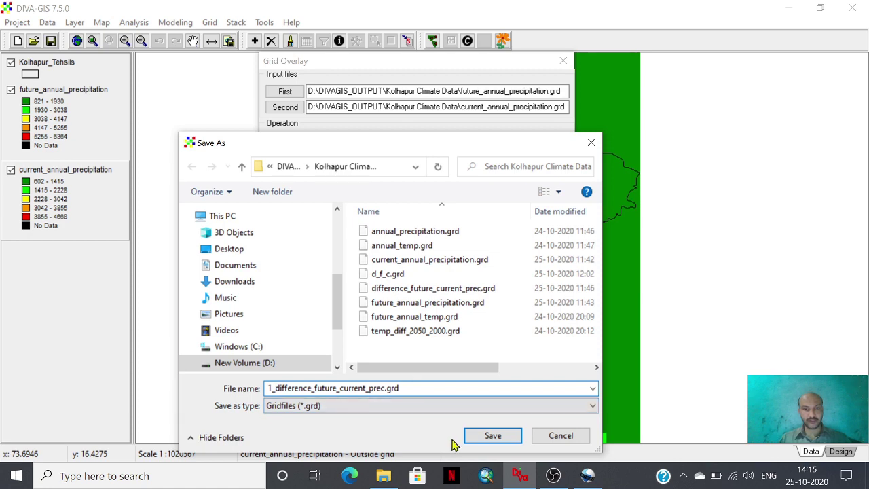
click(491, 436)
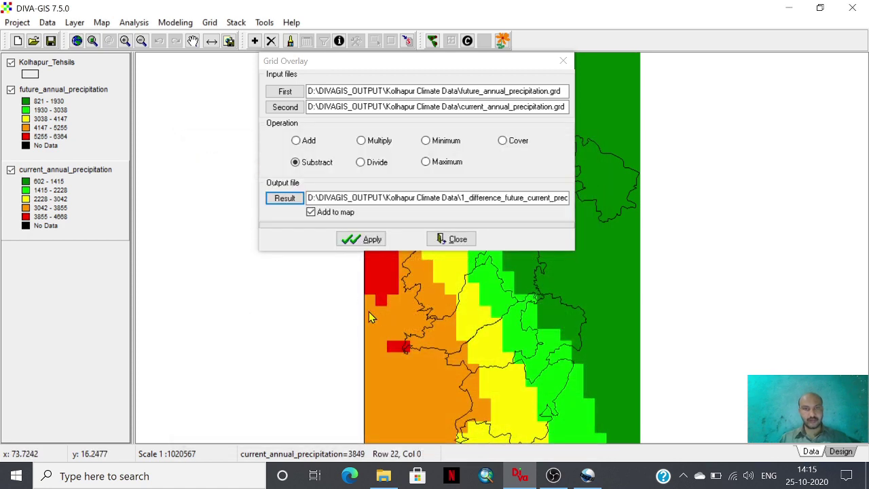
- Generate the precipitation difference grid, close the overlay dialog, and place the Kolhapur_Tehsils layer above the new grid
click(372, 240)
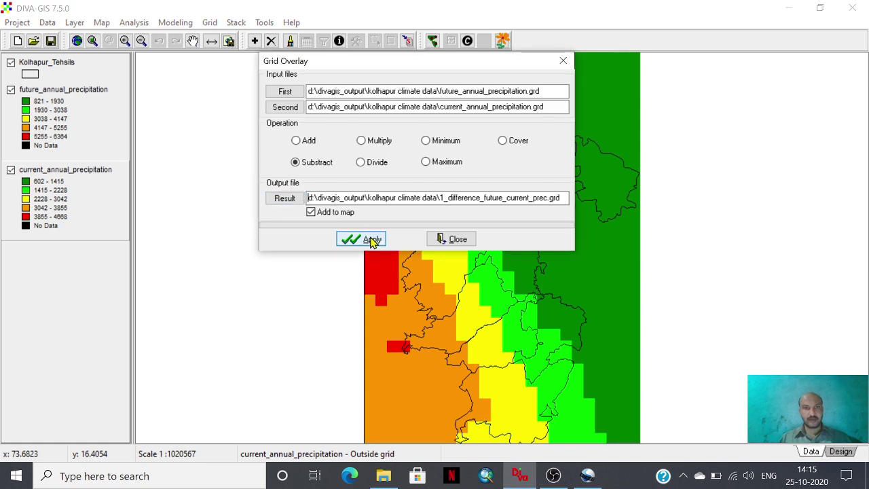
click(563, 61)
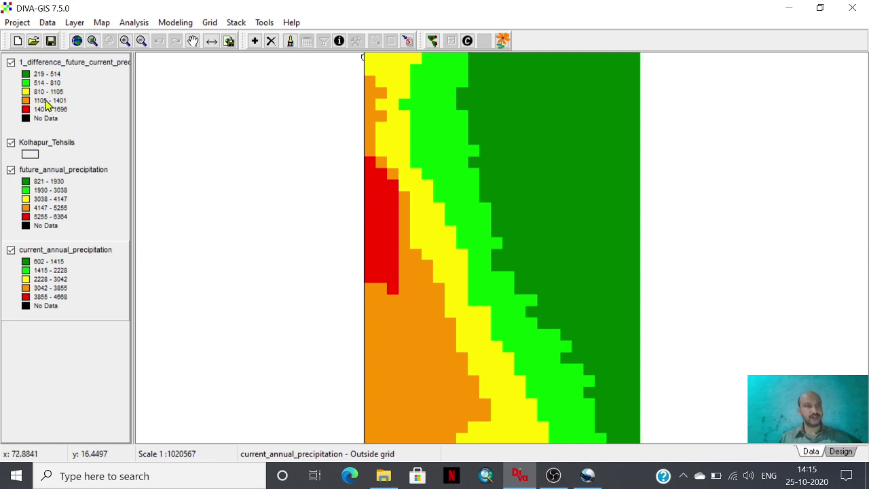
click(70, 145)
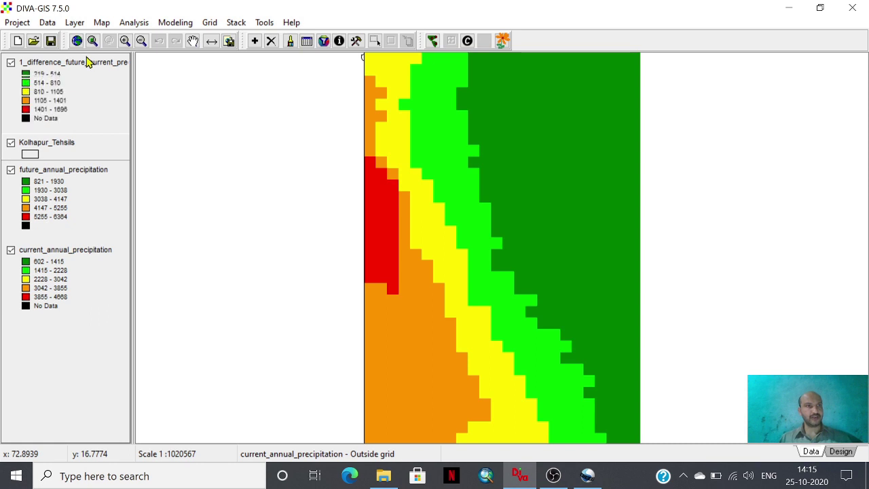
drag(87, 61, 87, 60)
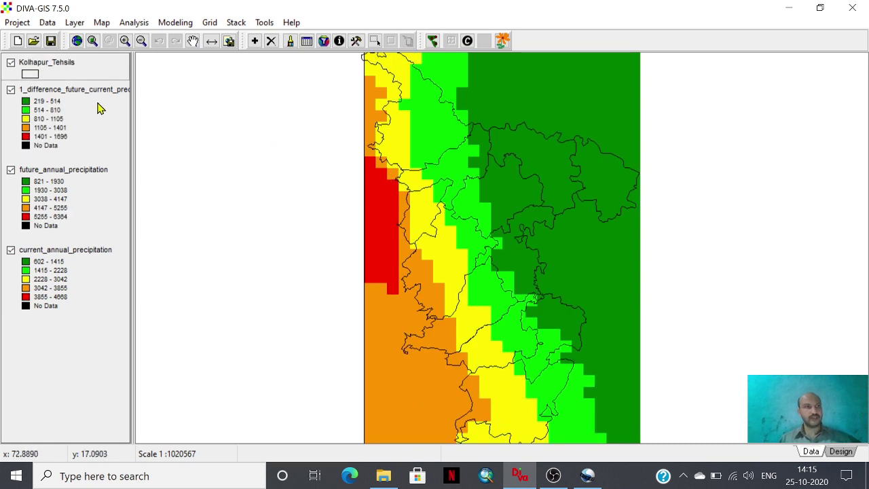